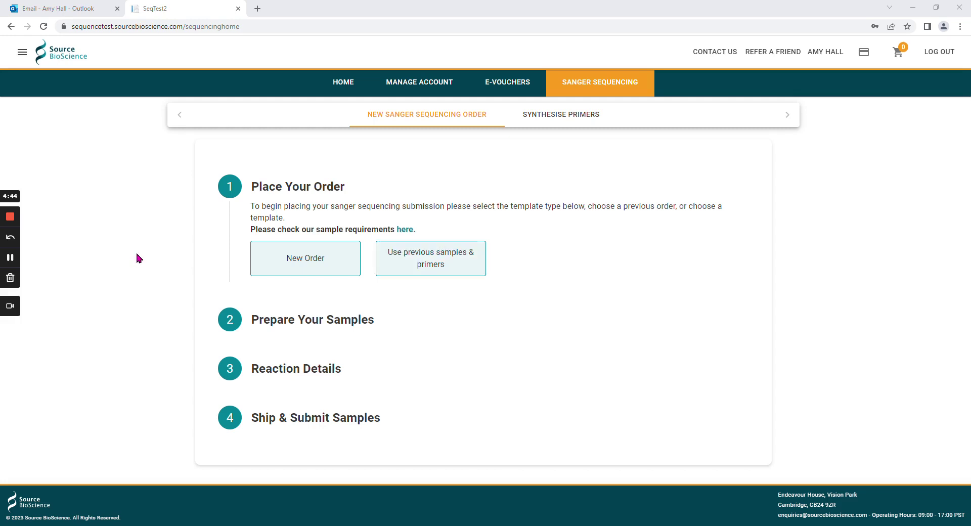
- Start a new Plasmid DNA sequencing order, leaving the template size blank, and continue to sample preparation
left_click(291, 259)
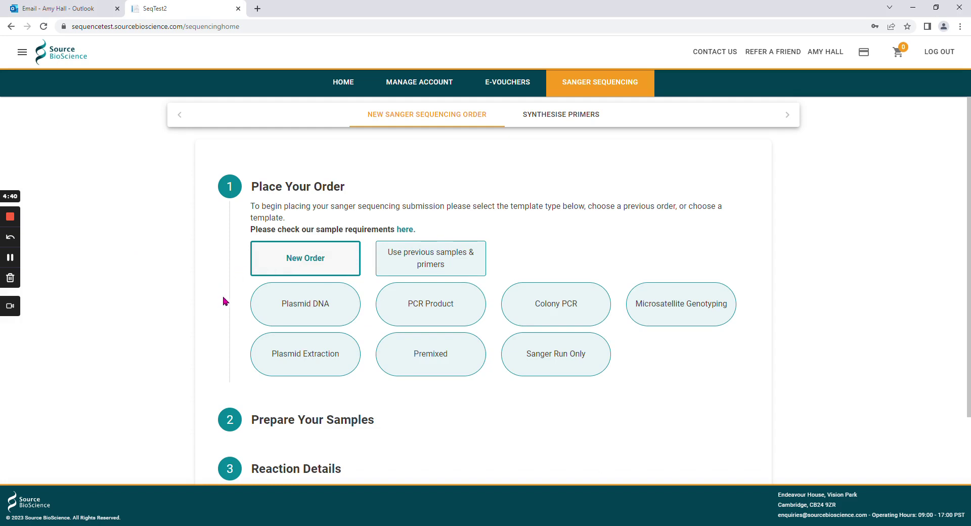
left_click(297, 301)
scroll(369, 314, "down", 3)
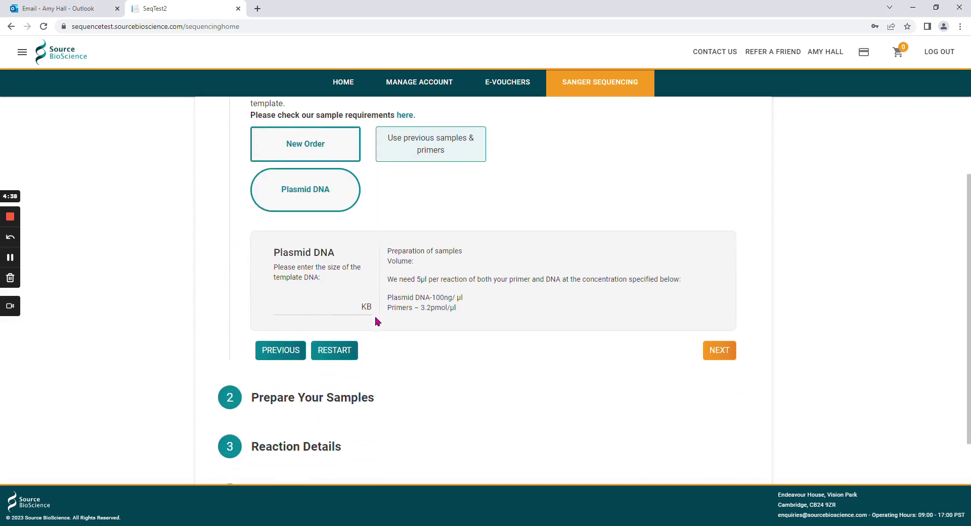
left_click(332, 271)
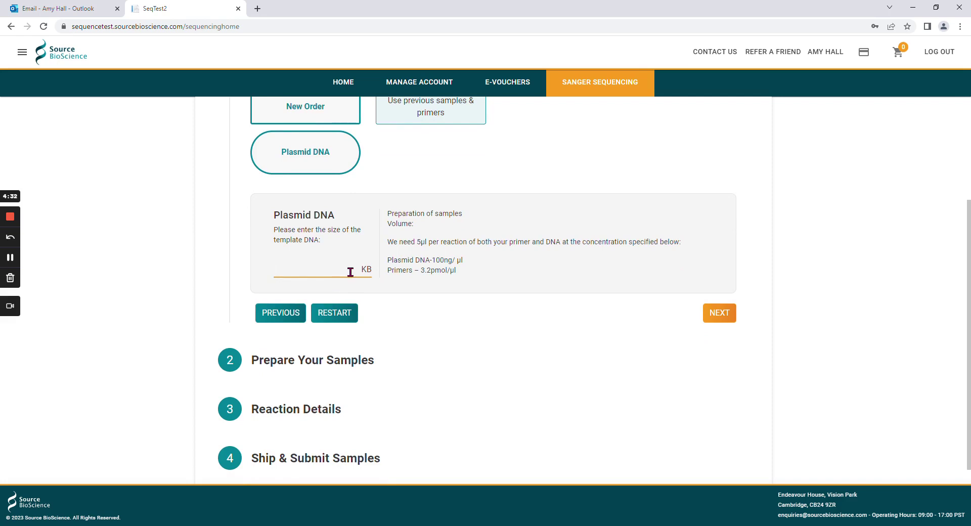
left_click(715, 314)
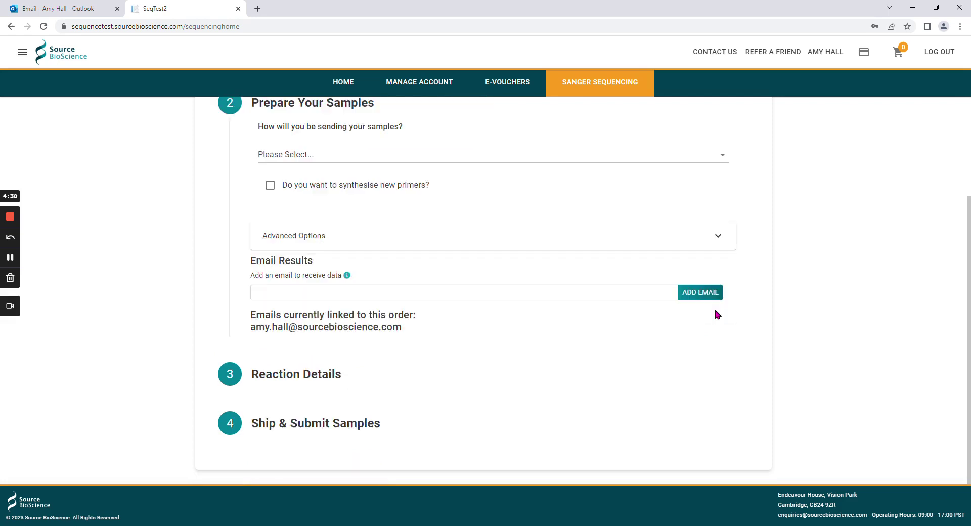
- Specify that the samples will be sent as individual tubes
scroll(430, 309, "up", 1)
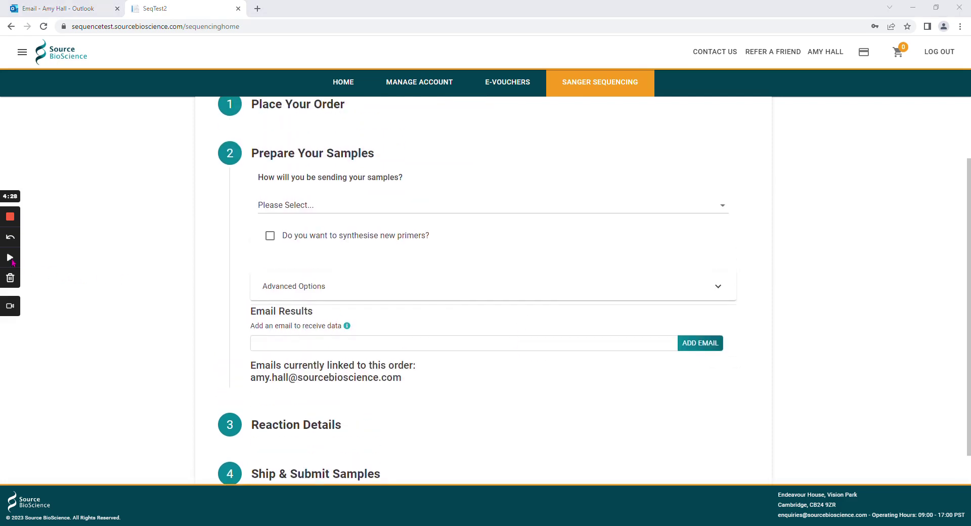
left_click(284, 206)
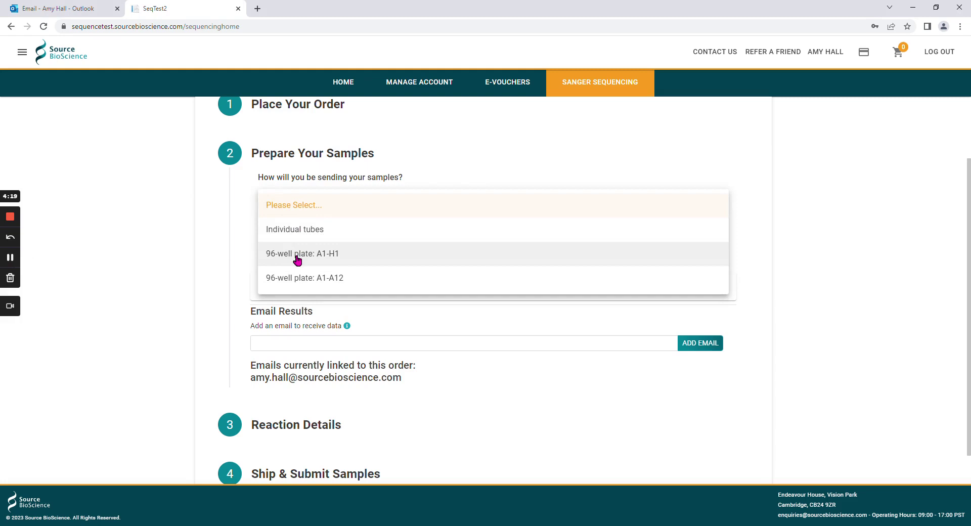
left_click(302, 234)
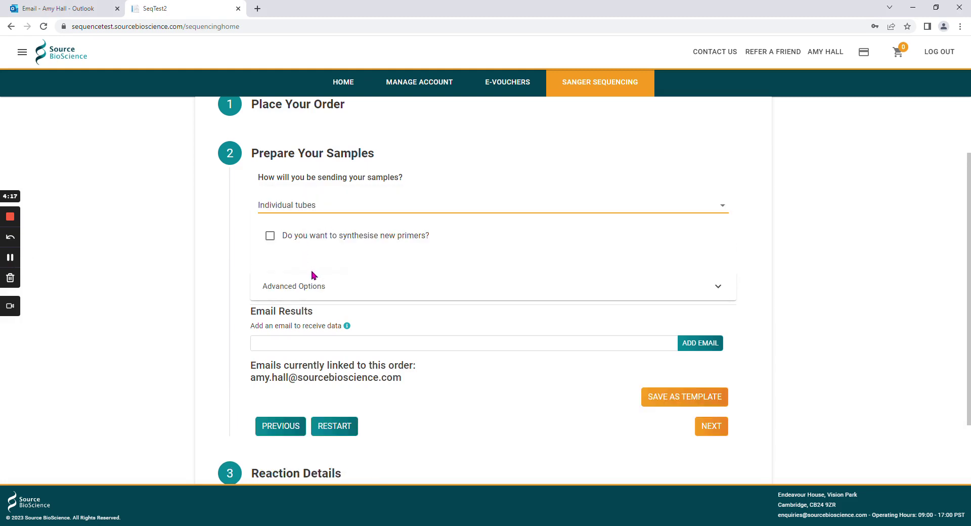
left_click(269, 235)
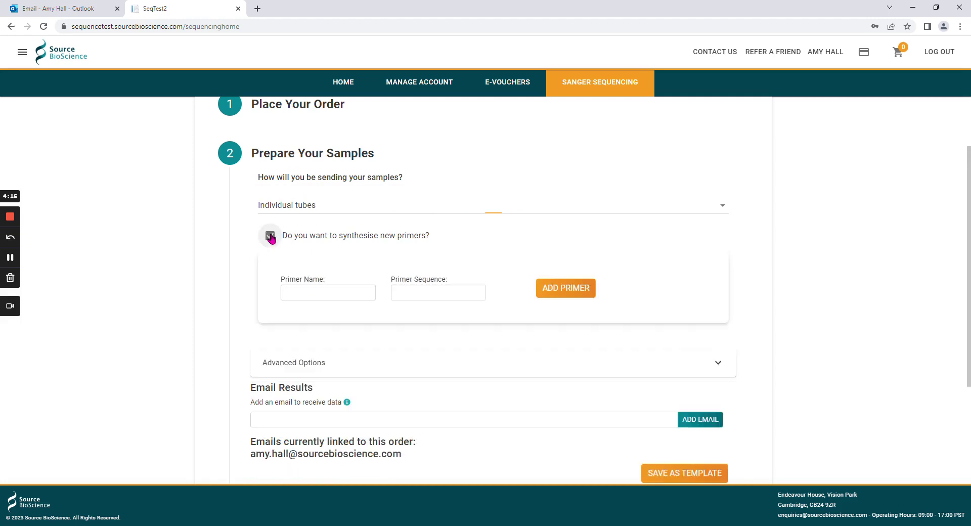
left_click(287, 292)
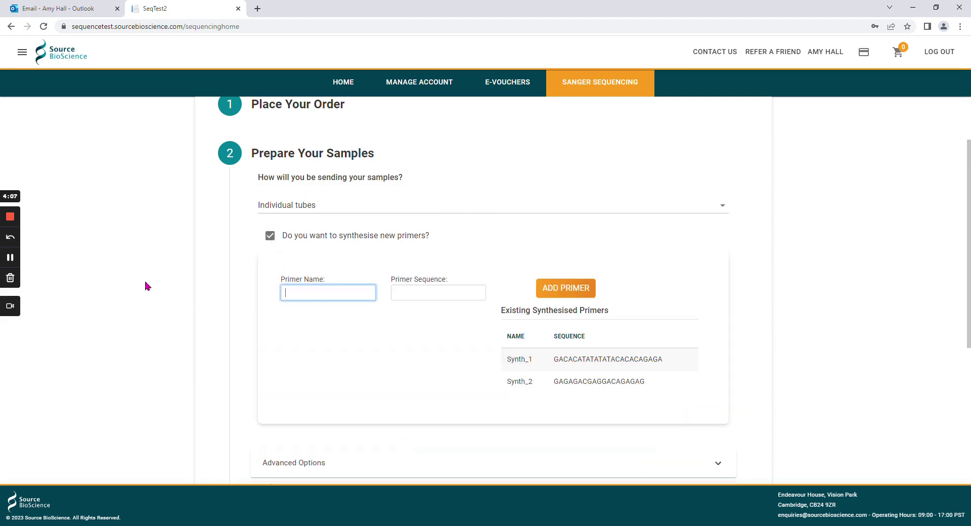
left_click(432, 289)
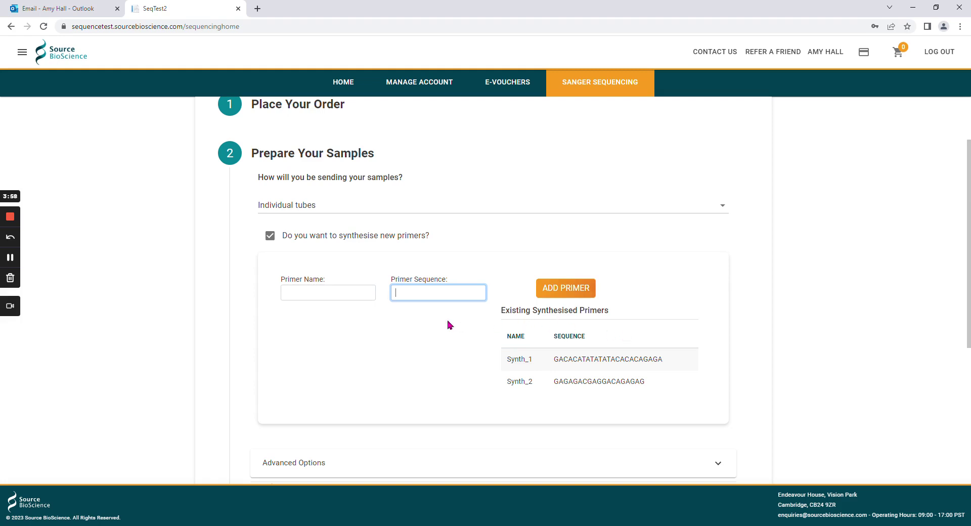
left_click(269, 238)
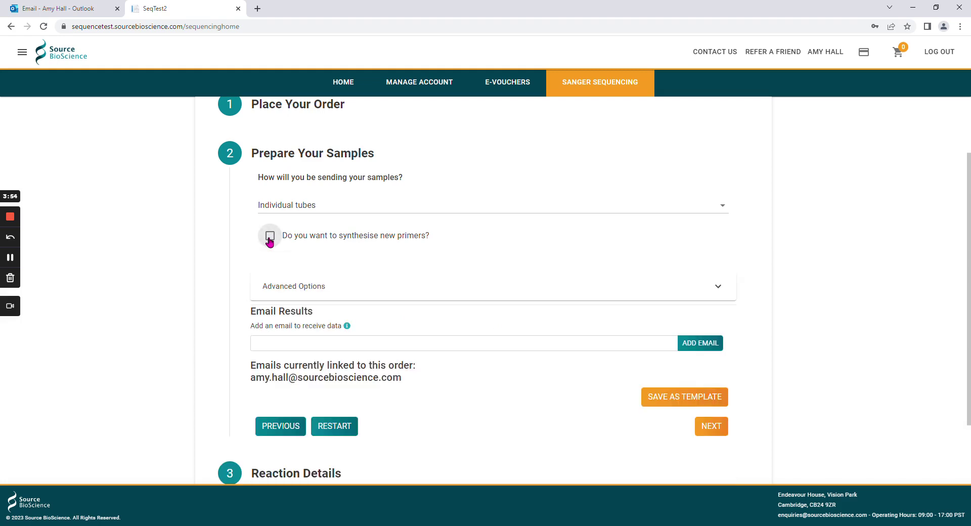
- Continue to the reaction details without adding another results email
scroll(319, 260, "down", 1)
scroll(321, 260, "down", 1)
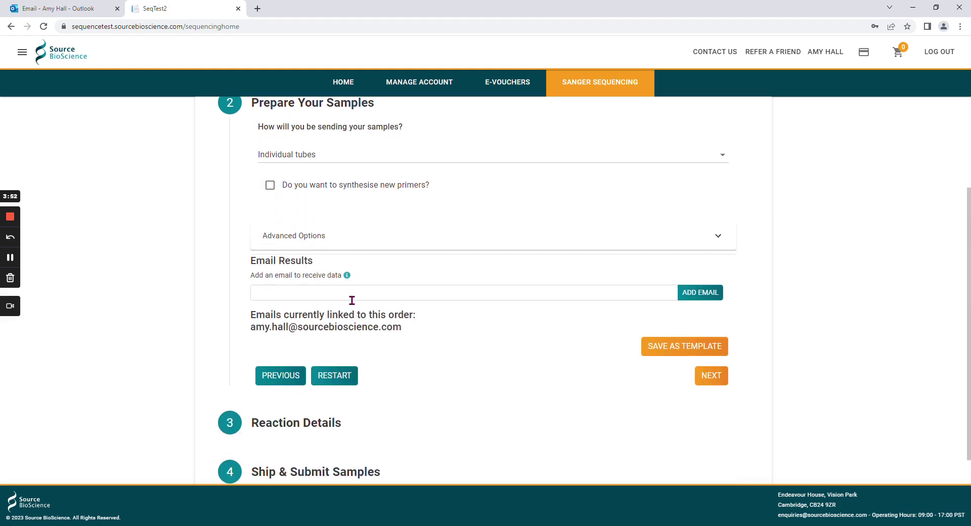
left_click(349, 294)
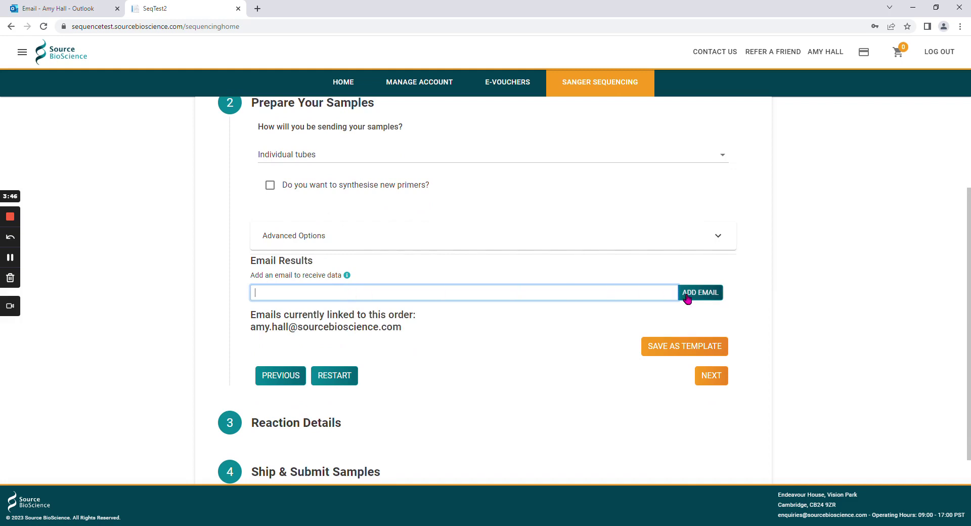
left_click(711, 378)
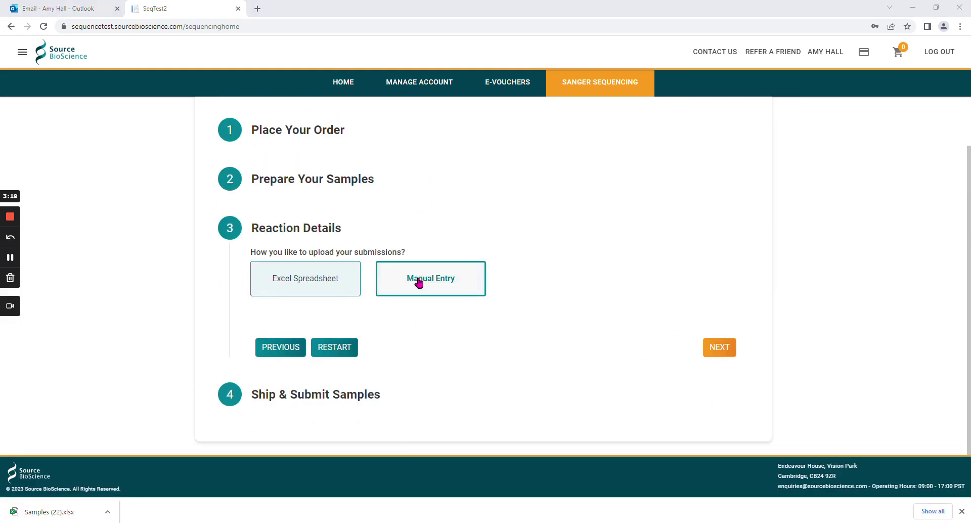
- Choose the Excel spreadsheet submission method and download the sample sheet template
left_click(315, 280)
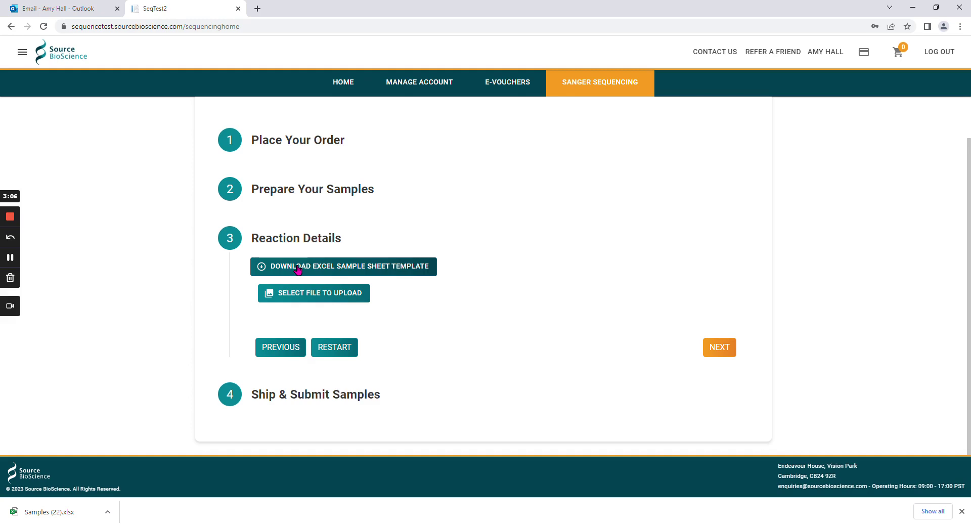
left_click(297, 269)
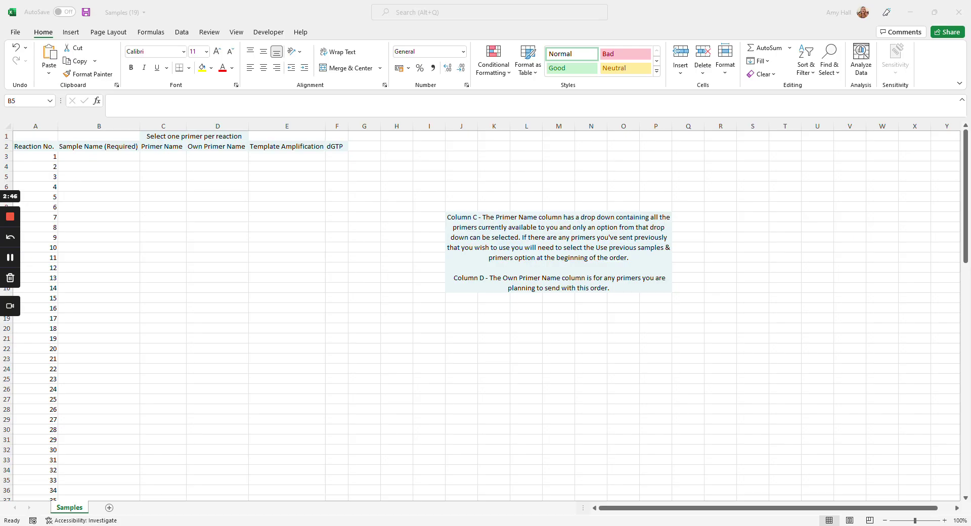
- In the Excel sample sheet, enter Sample1 as reaction 1's sample name and test1 as its own primer name
left_click(98, 156)
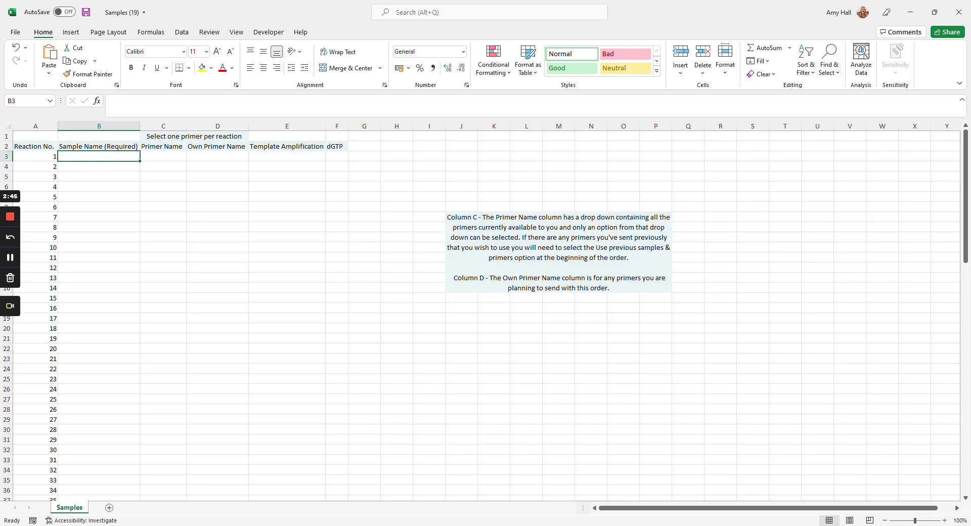
type("Sample1")
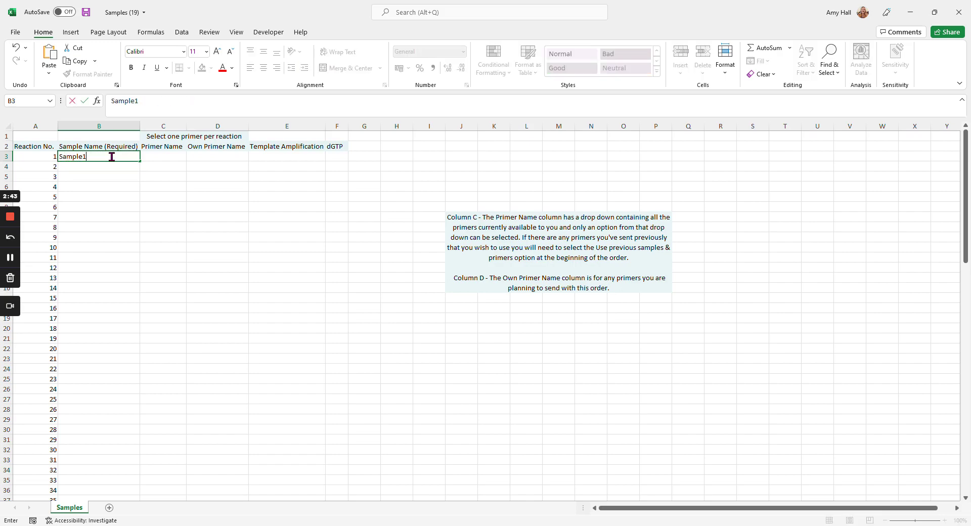
key("Tab")
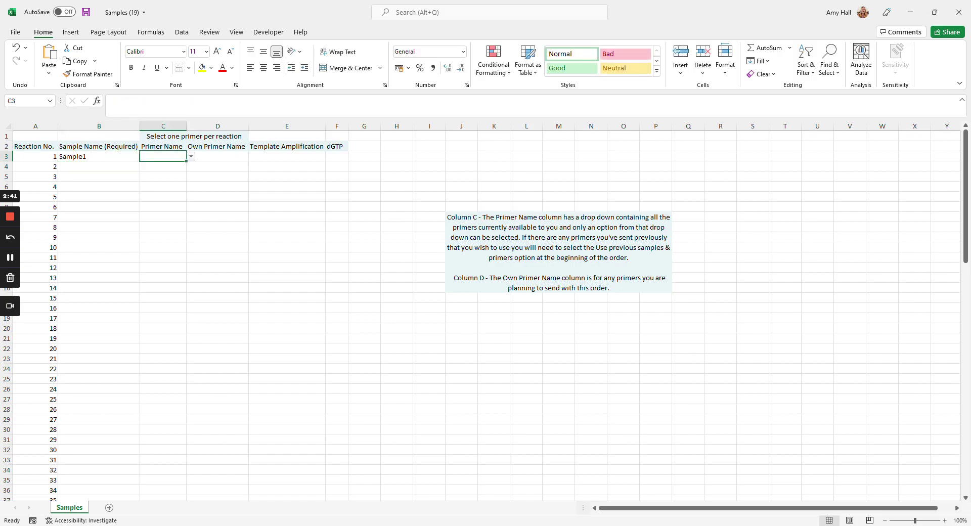
left_click(190, 156)
left_click_drag(192, 177, 190, 204)
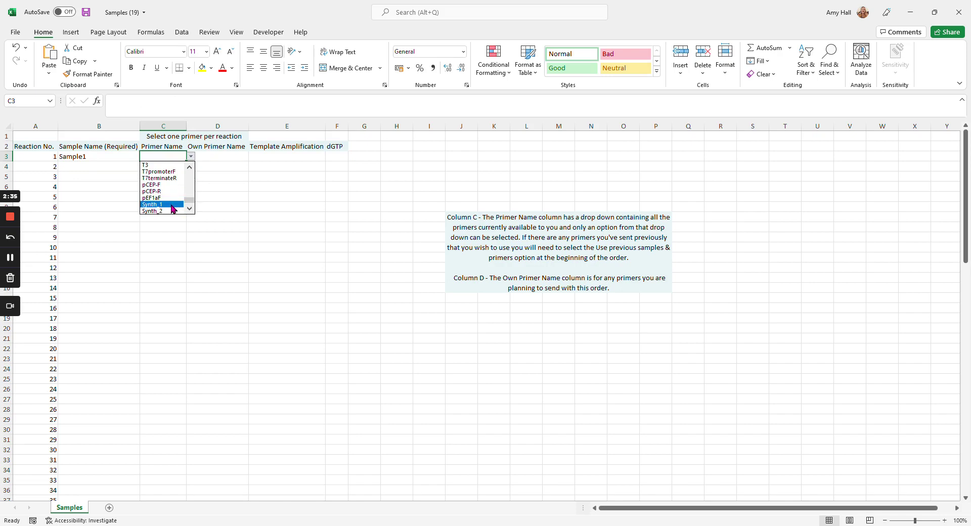
left_click(221, 158)
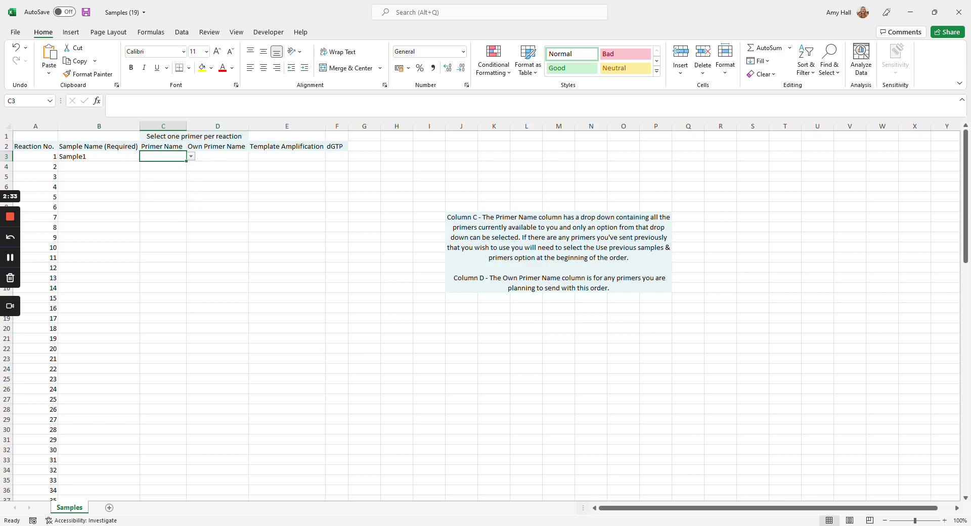
type("test1")
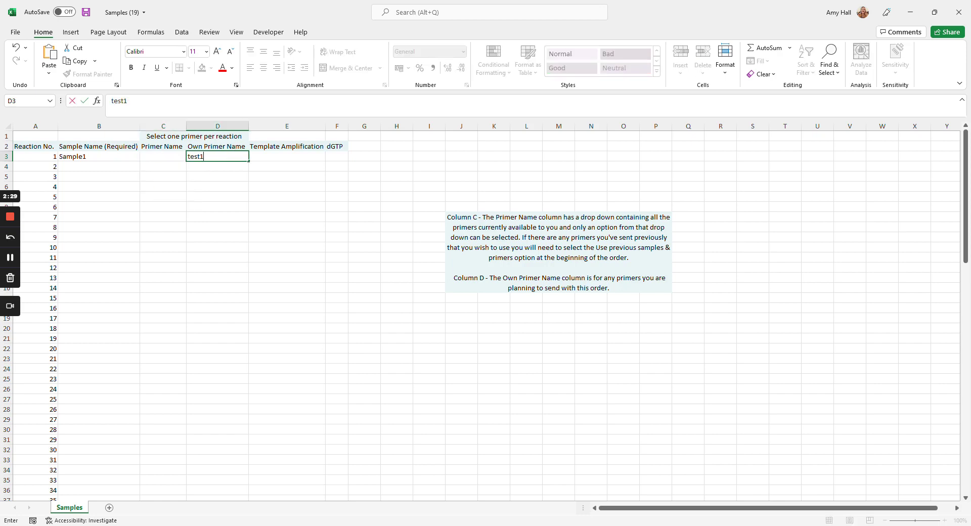
key("Tab")
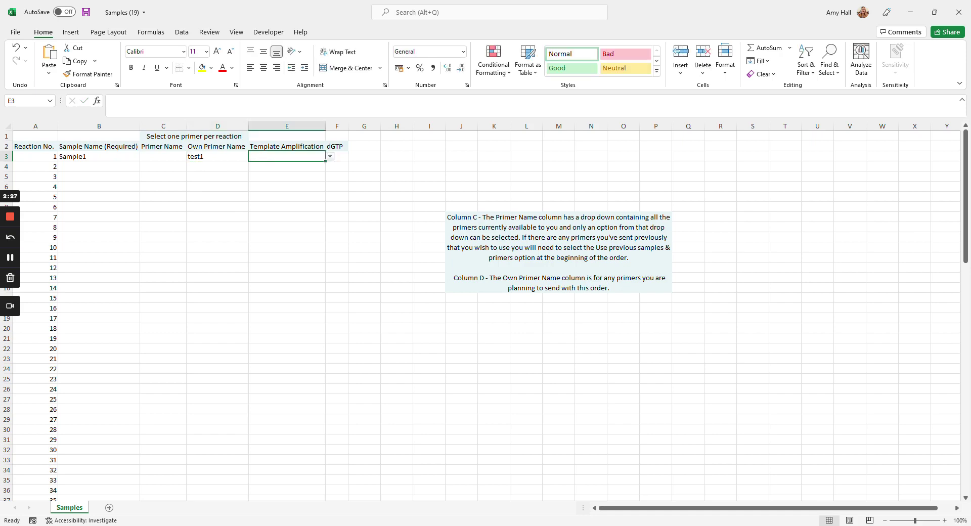
- Set both Template Amplification and dGTP to Yes for reaction 1
left_click(329, 156)
left_click(309, 165)
key("Tab")
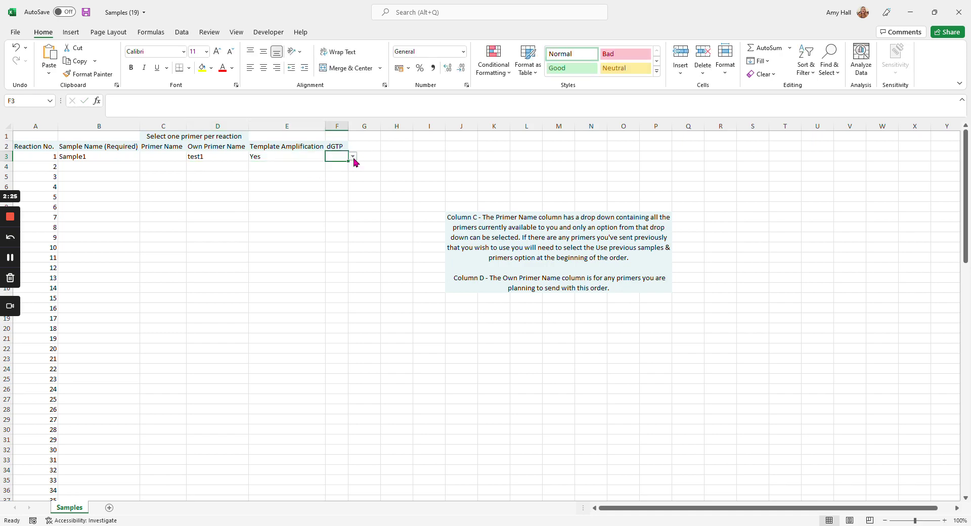
left_click(353, 157)
left_click(335, 164)
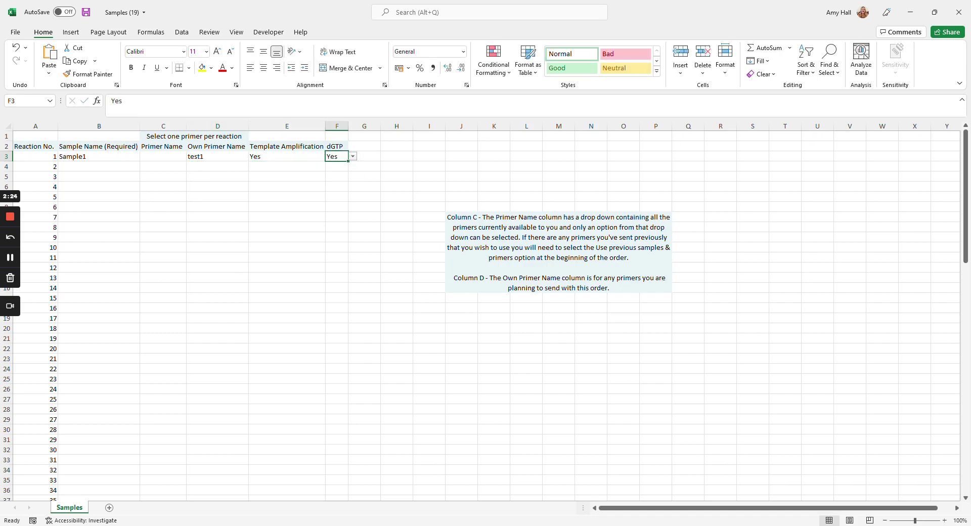
left_click(10, 259)
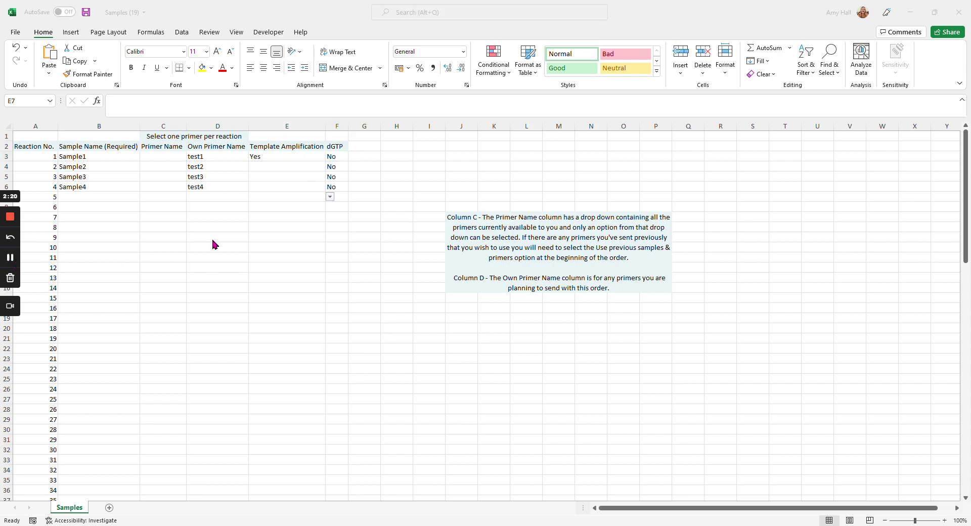
left_click(10, 258)
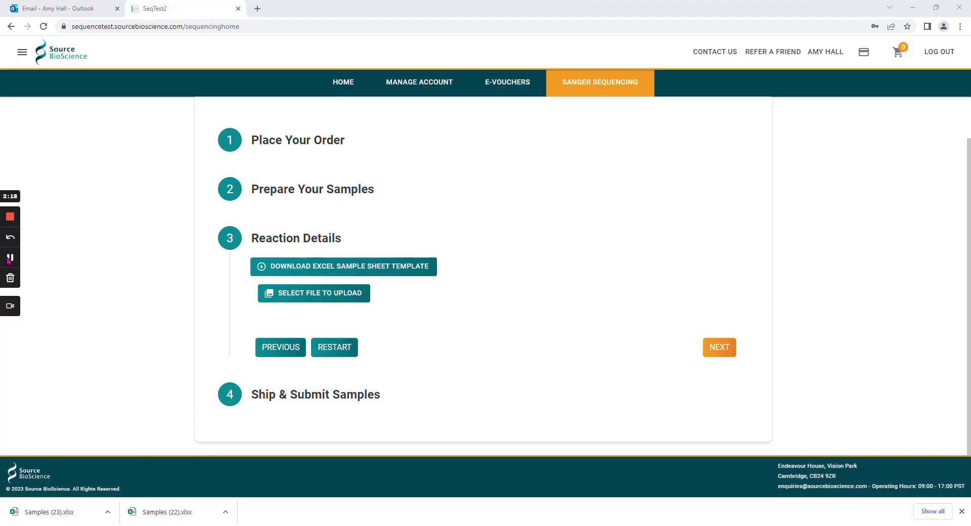
- In the browser order form, select the file Samples (19).xlsx from Downloads and confirm its upload
left_click(330, 298)
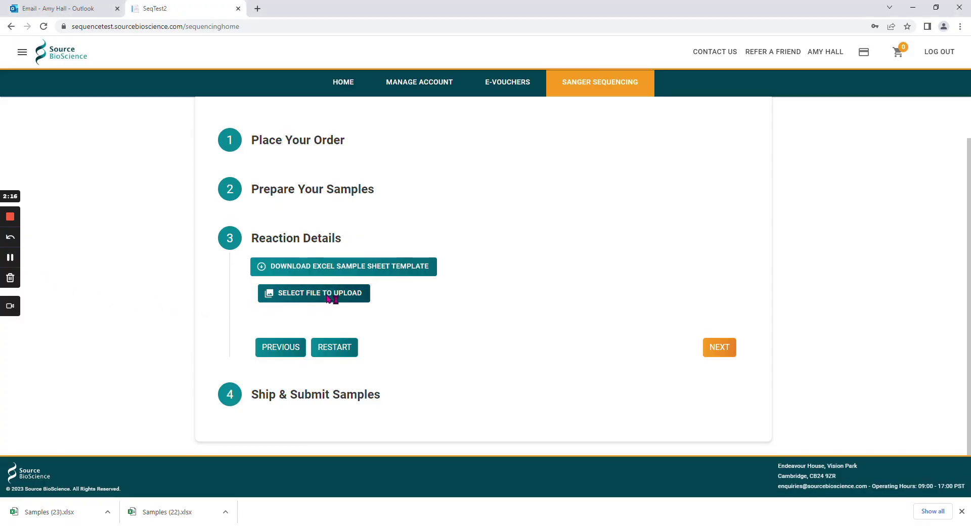
left_click(189, 88)
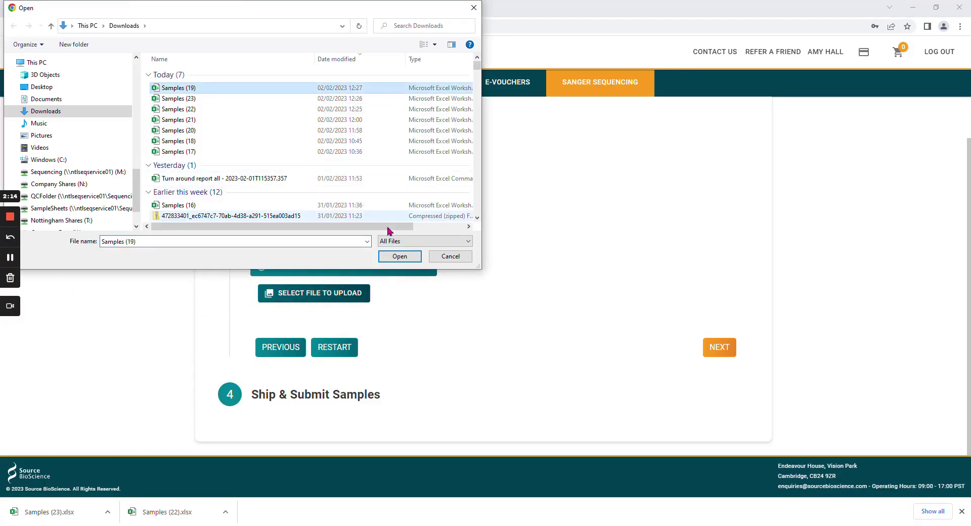
left_click(401, 258)
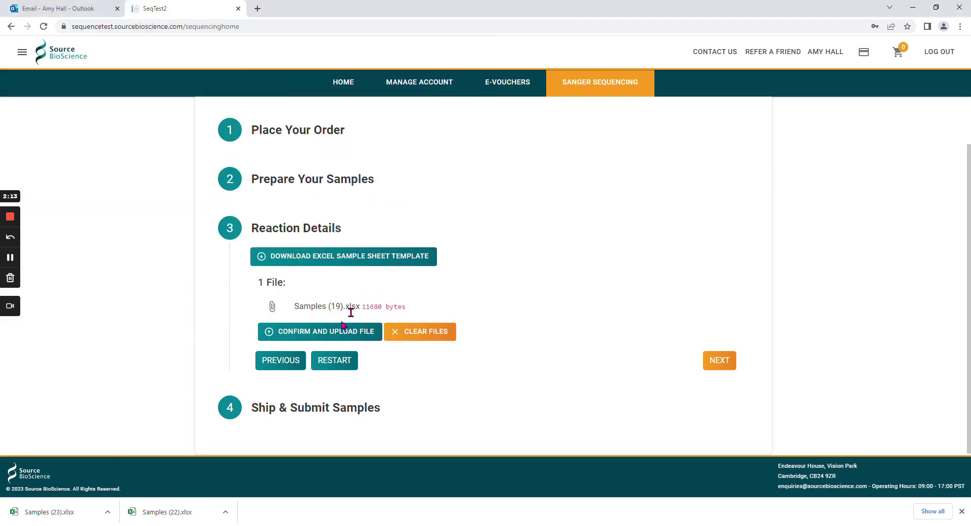
left_click(323, 338)
- Expand Sample1 in the uploaded sample list and enable dGTP alongside Template Amplification
scroll(384, 334, "down", 3)
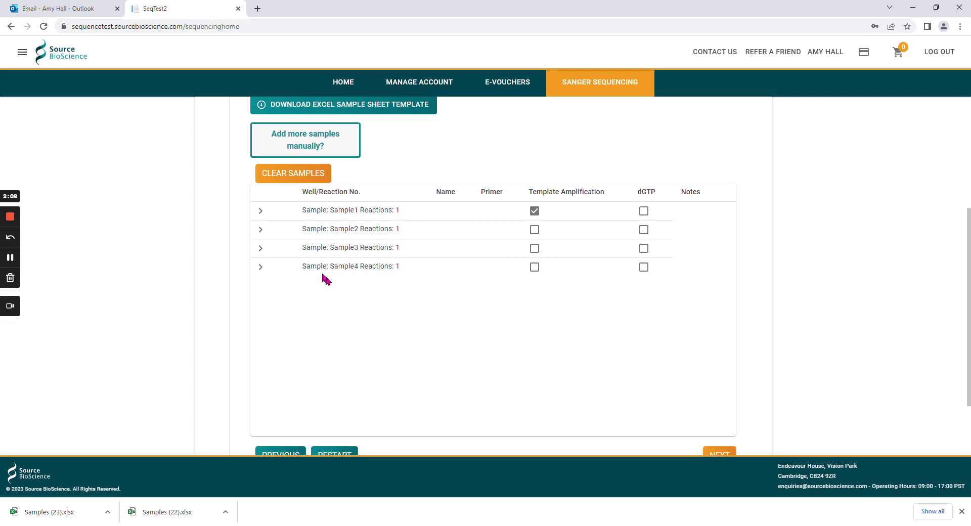
left_click(259, 212)
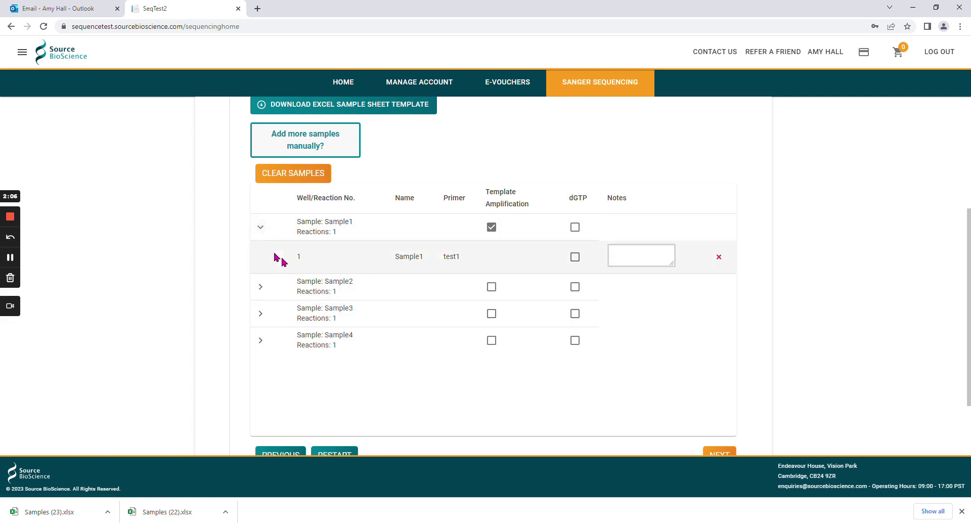
left_click(648, 258)
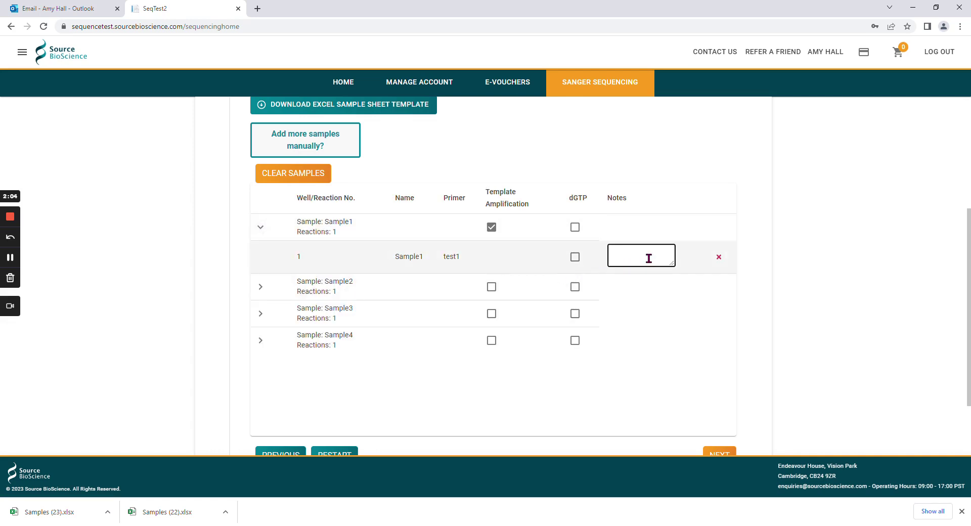
left_click(491, 228)
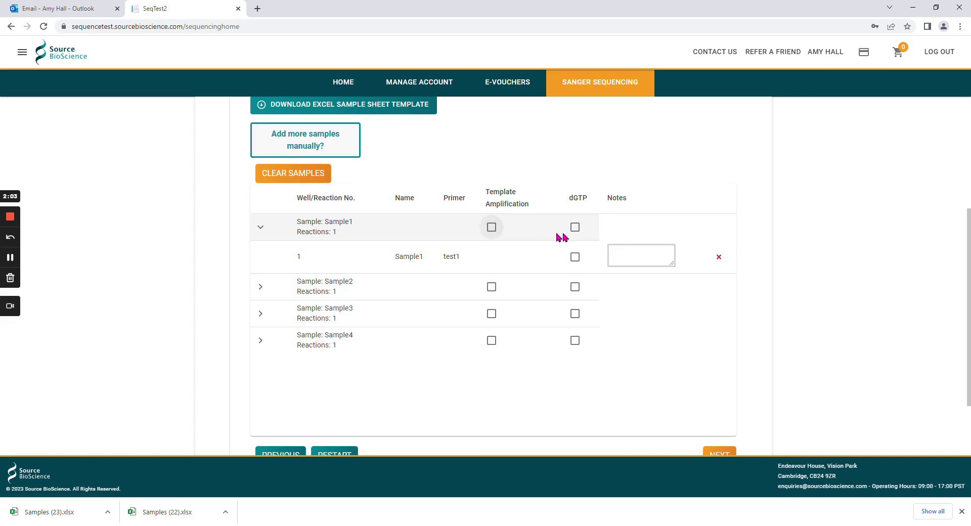
left_click(572, 231)
left_click(491, 228)
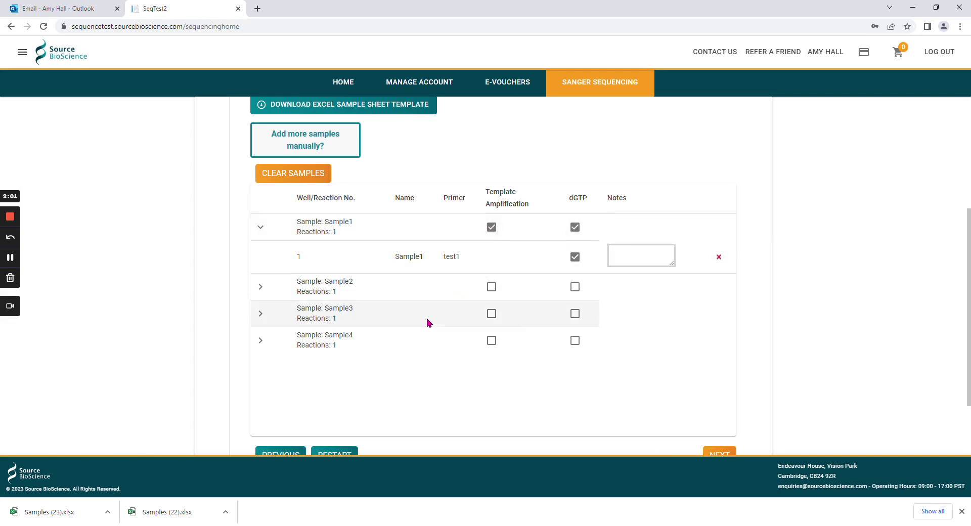
- Collapse Sample1 in the uploaded list and open the form for adding more samples manually
left_click(259, 229)
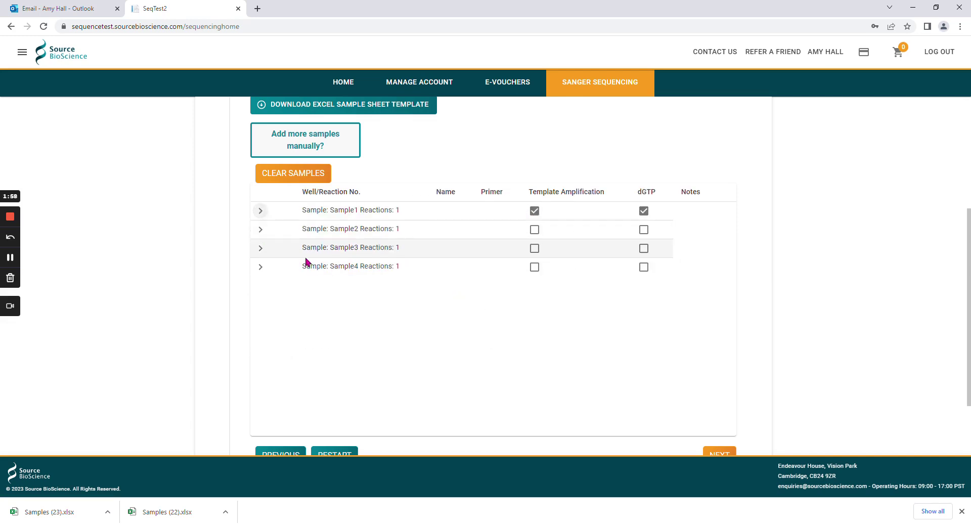
scroll(456, 309, "down", 2)
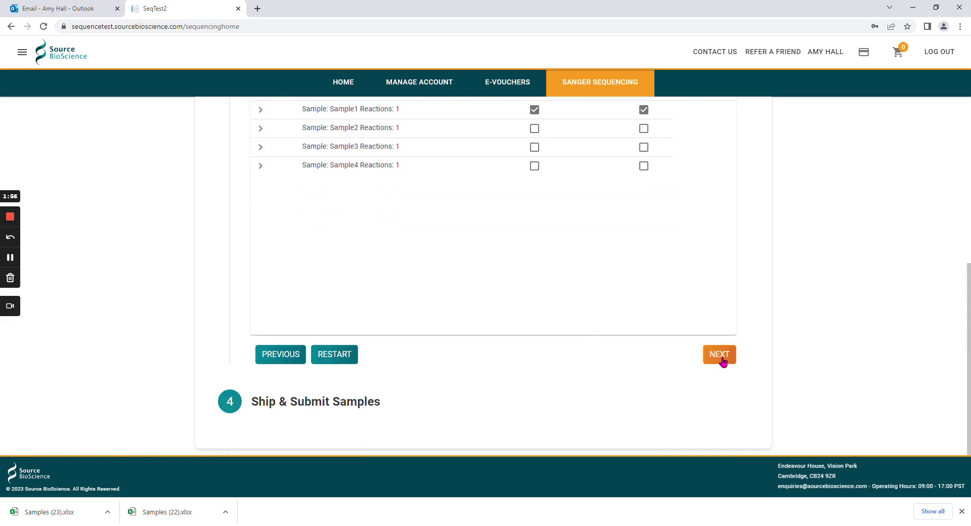
scroll(580, 336, "up", 2)
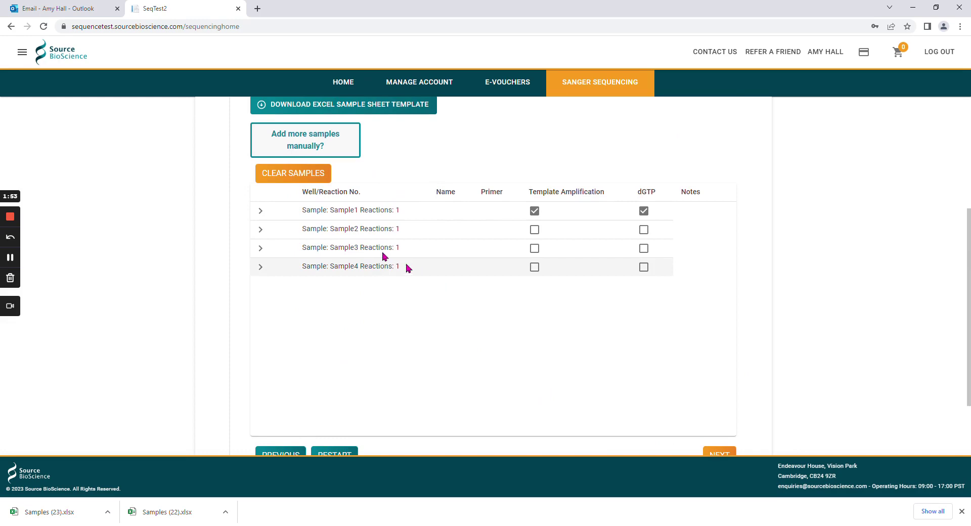
left_click(304, 145)
scroll(325, 244, "up", 3)
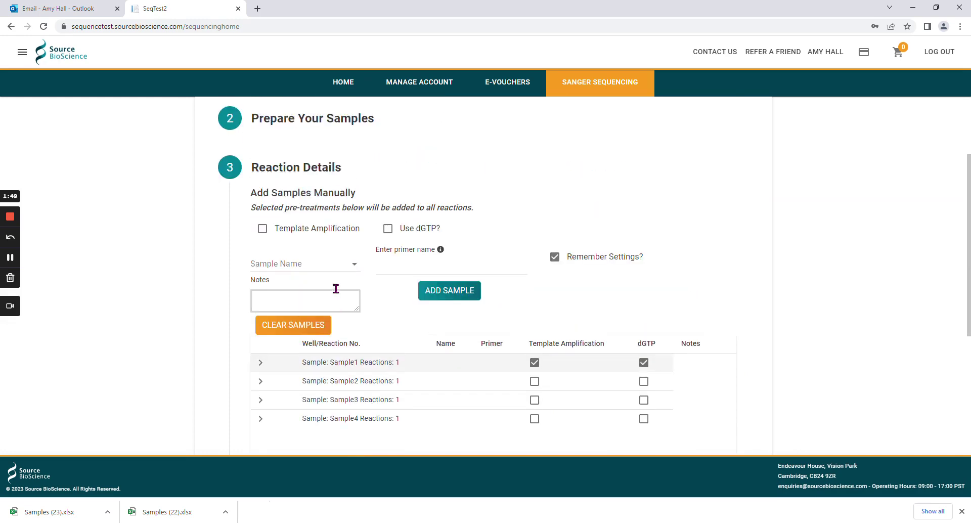
- Choose the stock primer M13F for the reactions being added manually
left_click(304, 264)
type("Sample4")
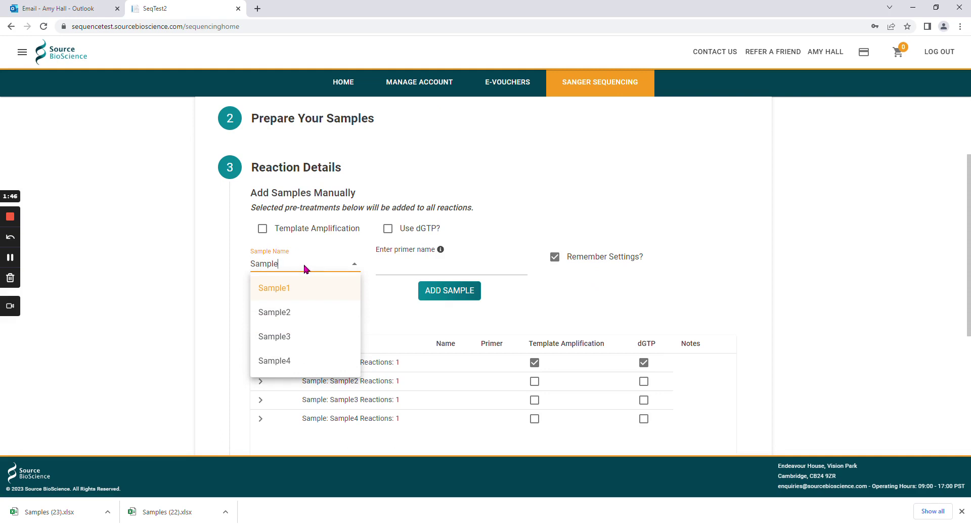
left_click(420, 267)
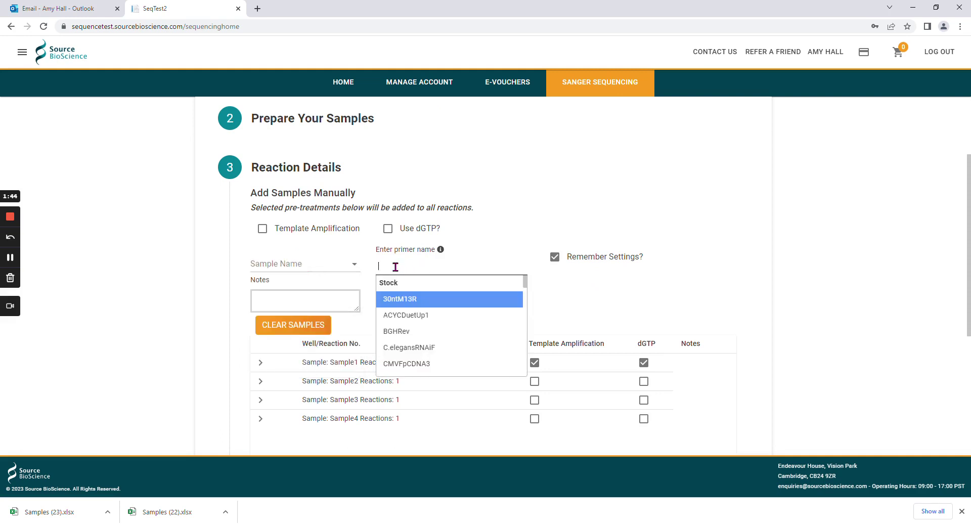
scroll(426, 332, "down", 2)
scroll(426, 331, "down", 1)
left_click(430, 326)
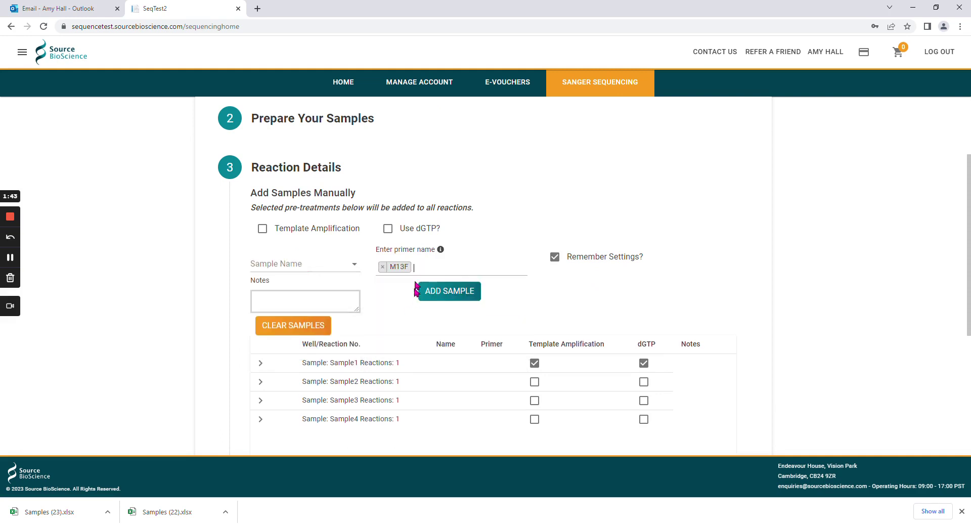
- Add the synthesised primer Synth_1 alongside M13F in the manual sample form
left_click(486, 268)
scroll(435, 346, "down", 3)
scroll(434, 348, "down", 3)
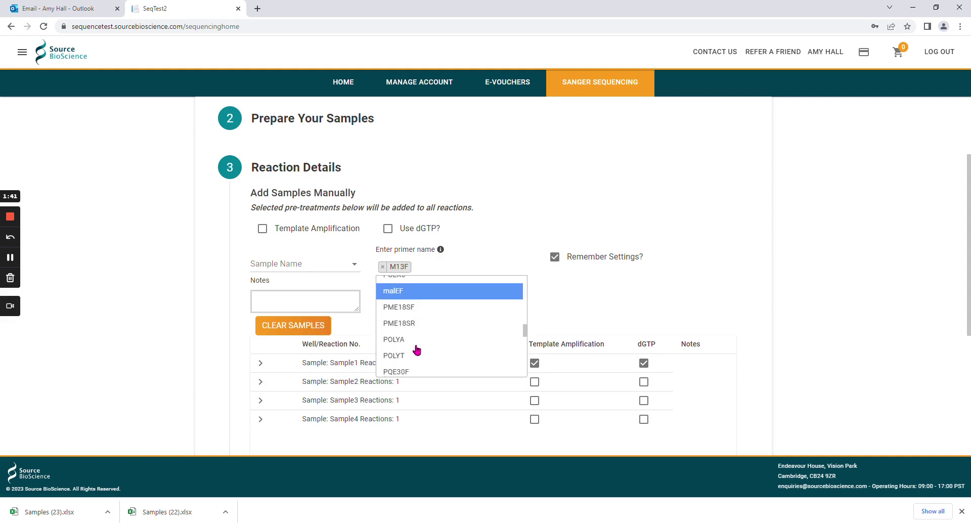
scroll(426, 351, "up", 1)
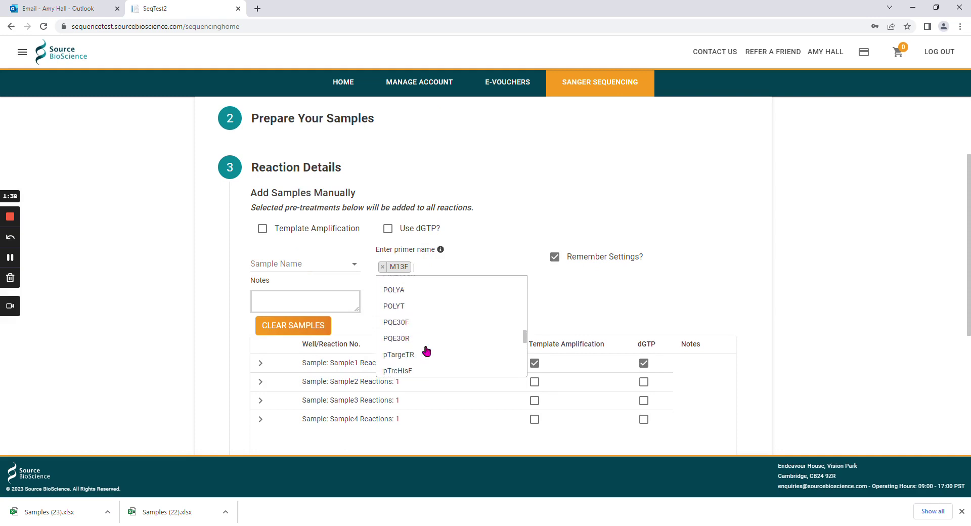
left_click_drag(525, 340, 522, 374)
scroll(498, 361, "up", 2)
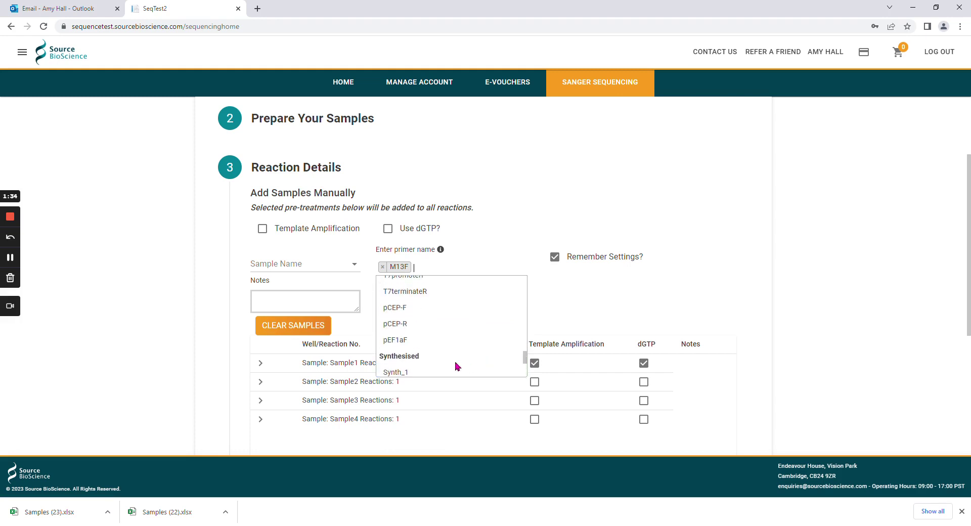
left_click(412, 373)
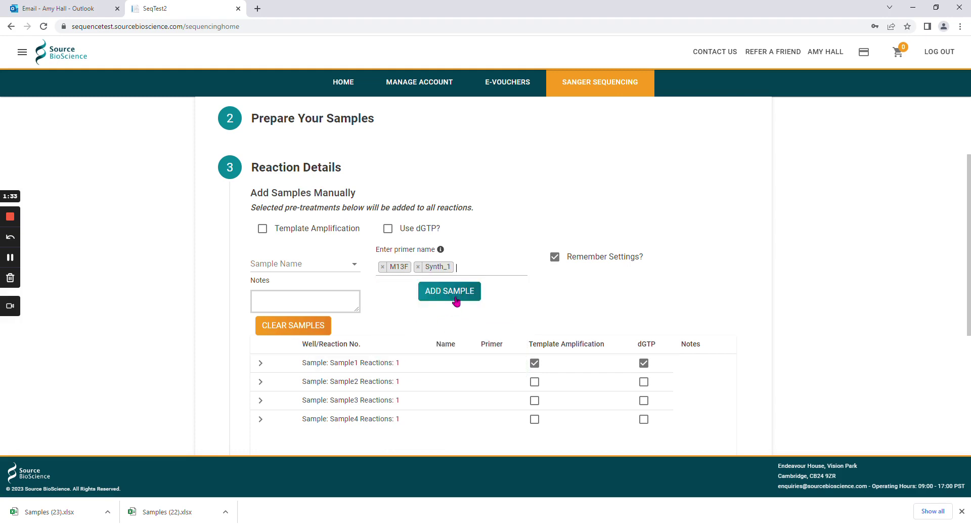
- Add the submitted primer test1 to the primer selection
left_click(470, 270)
type("test1")
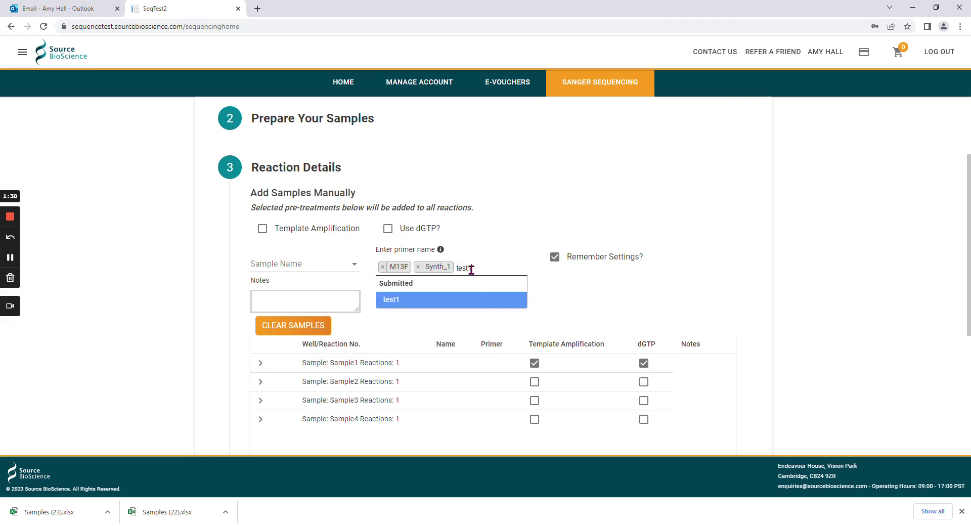
left_click(432, 304)
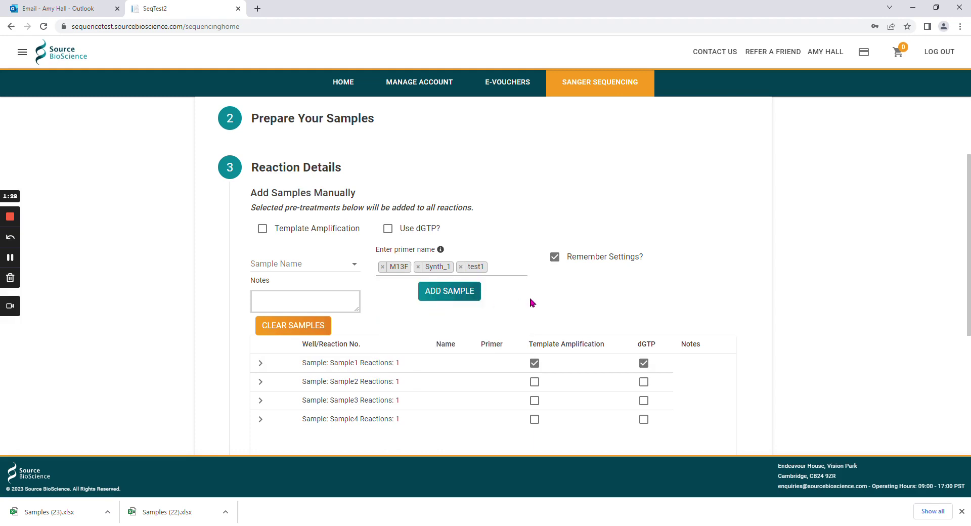
- Add Sample1 with primers M13F, Synth_1 and test1, keeping Remember Settings enabled
mouse_move(555, 268)
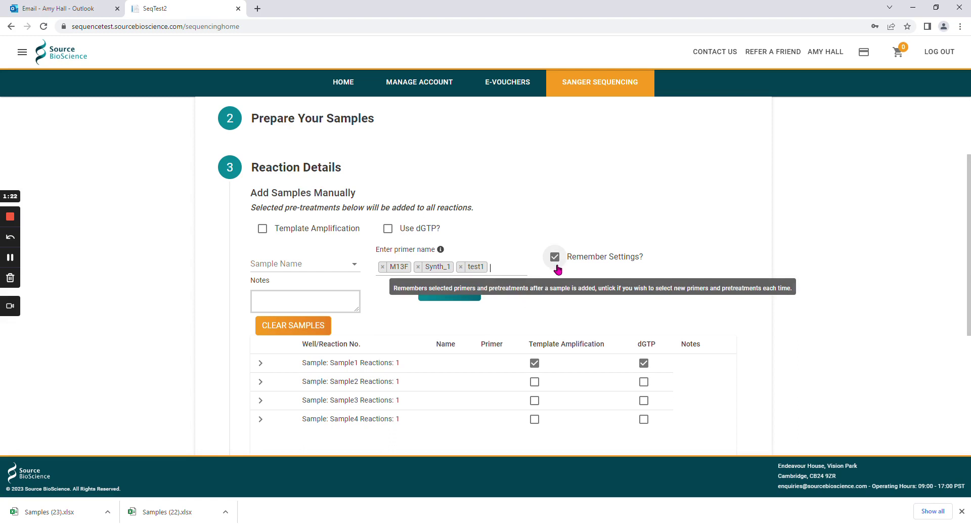
left_click(264, 264)
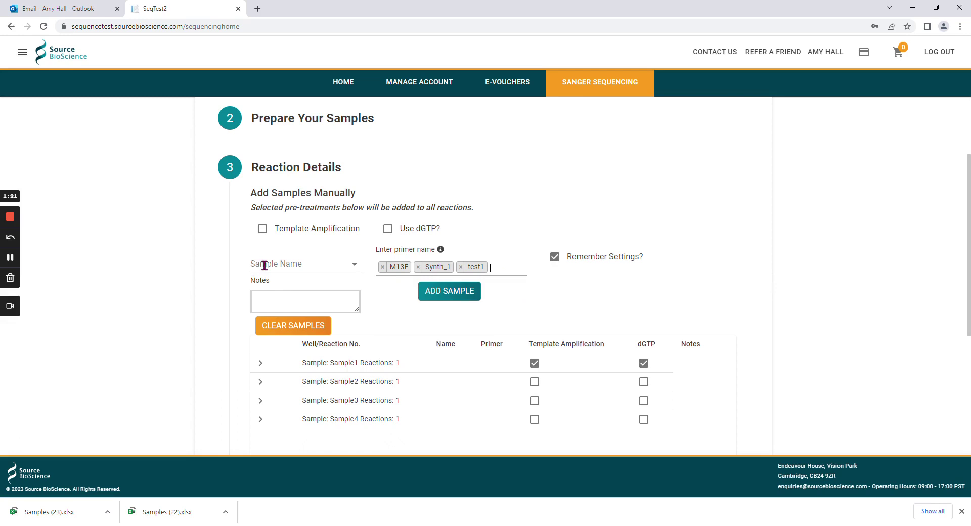
left_click(280, 293)
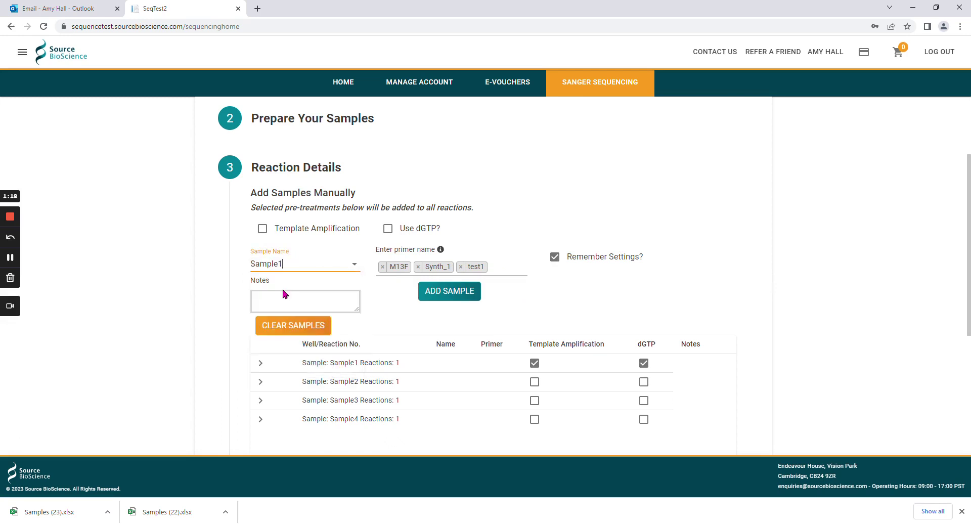
left_click(429, 292)
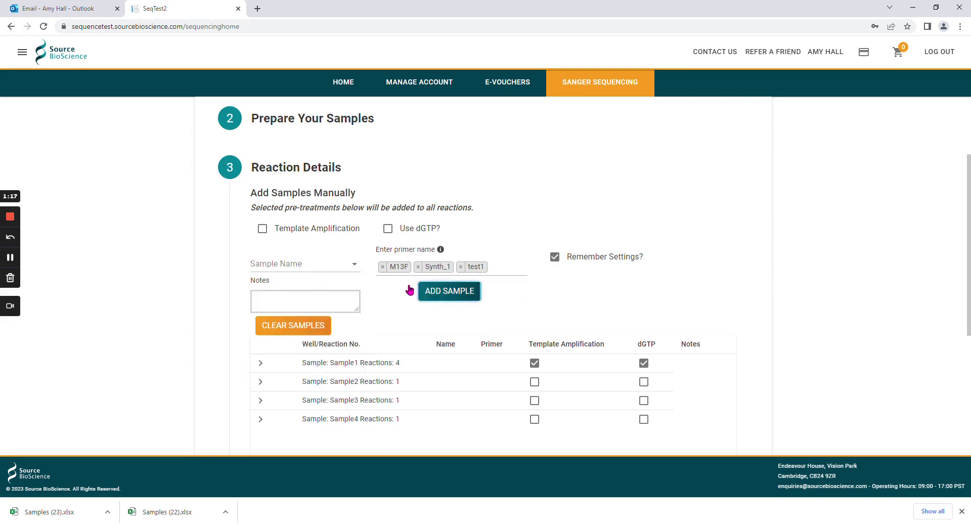
- Add Sample2 to the reactions using the same three remembered primers
left_click(300, 263)
left_click(299, 312)
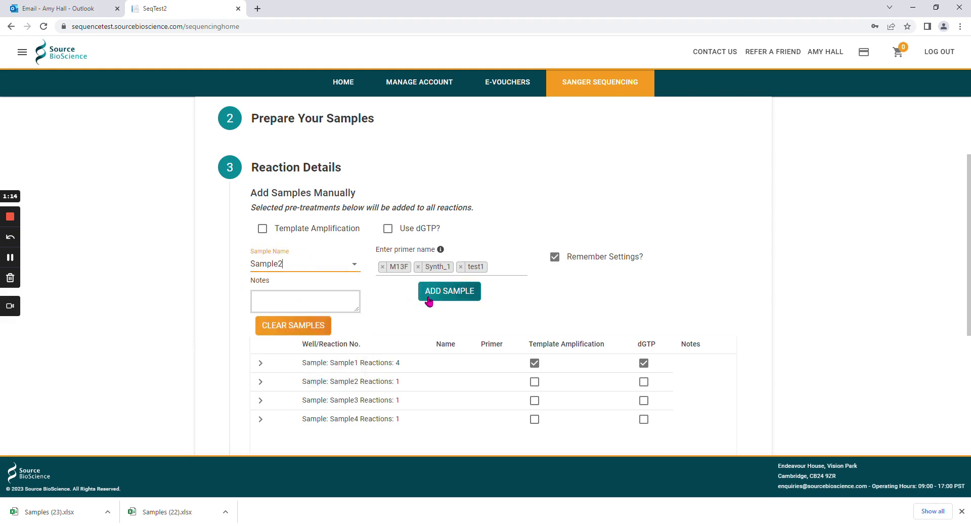
left_click(429, 293)
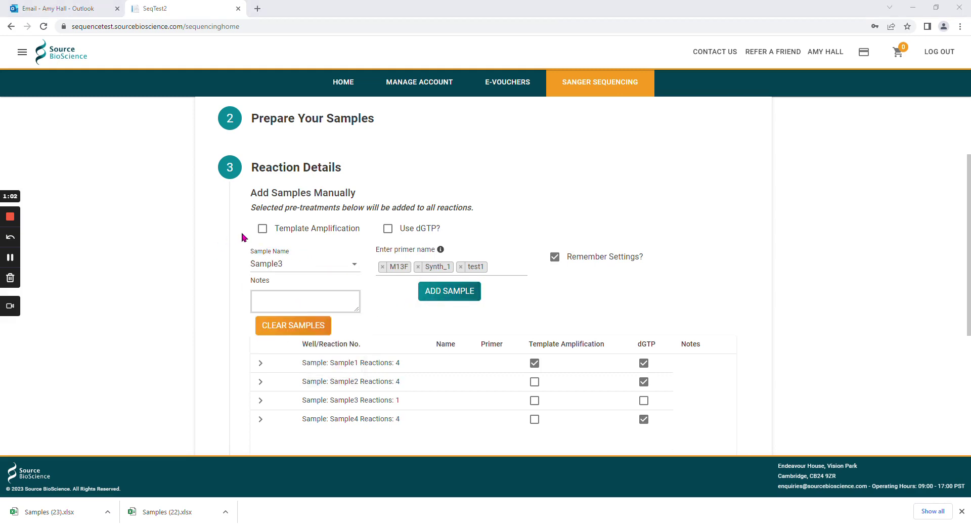
- Enable Template Amplification and dGTP for the manual entry and add Sample3 with the three primers
left_click(263, 228)
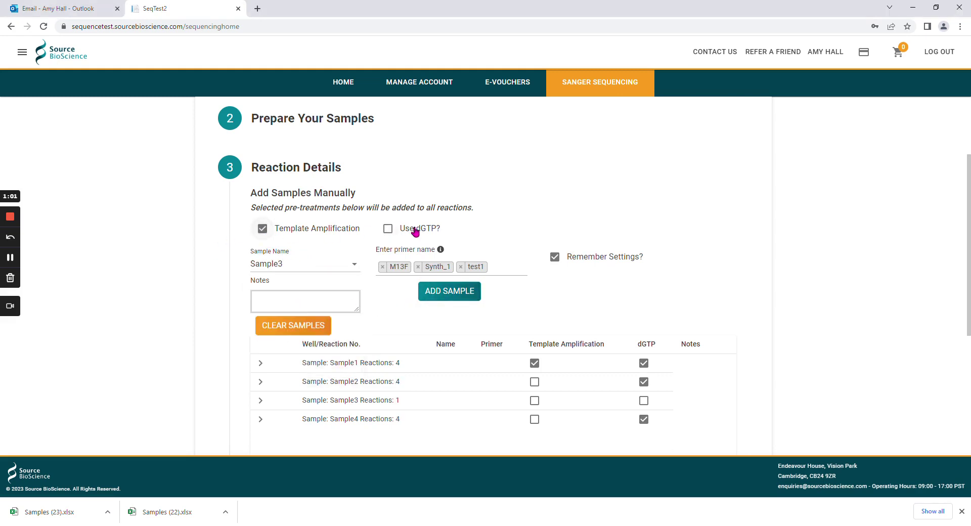
left_click(388, 229)
left_click(445, 295)
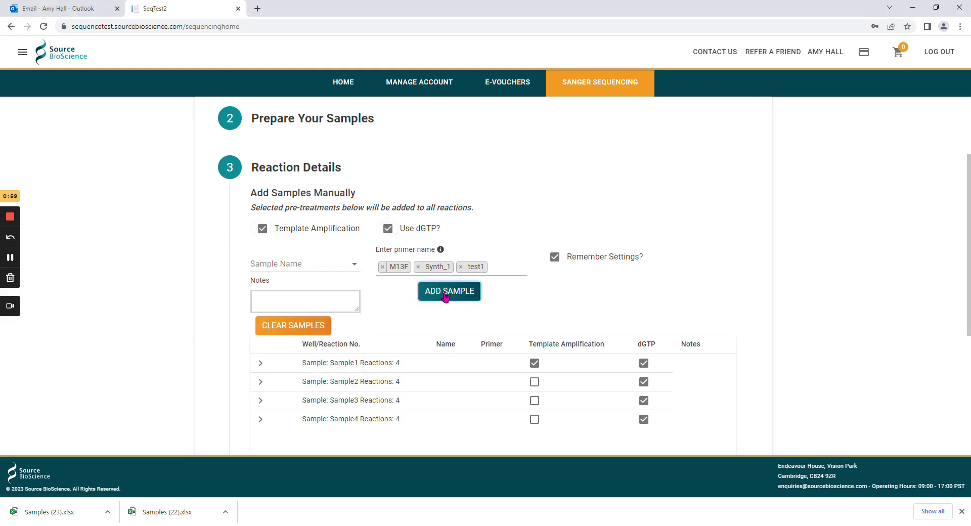
- Add Sample4 with the same primers, Template Amplification and dGTP
left_click(295, 263)
left_click(288, 360)
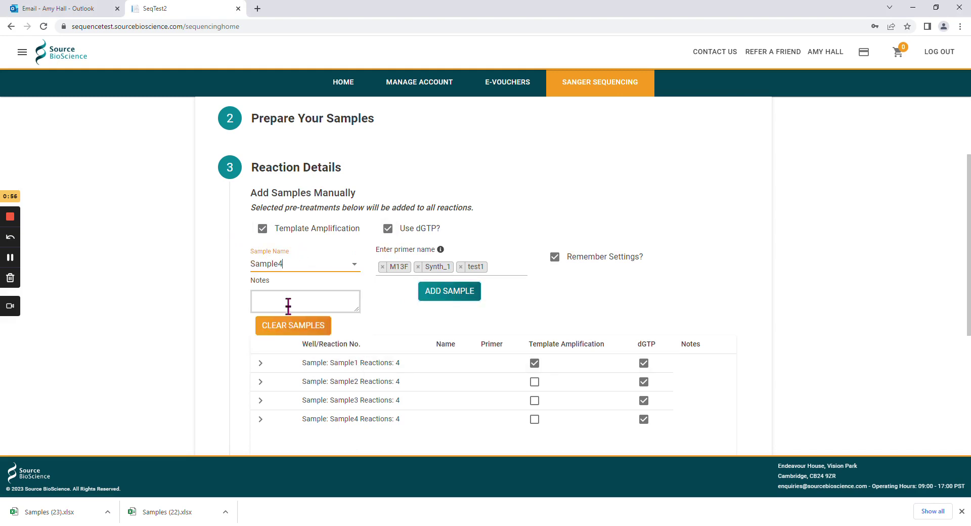
left_click(452, 295)
- Expand Sample1 to check its list of reactions, collapse it and continue to the Ship & Submit Samples stage
scroll(546, 286, "down", 3)
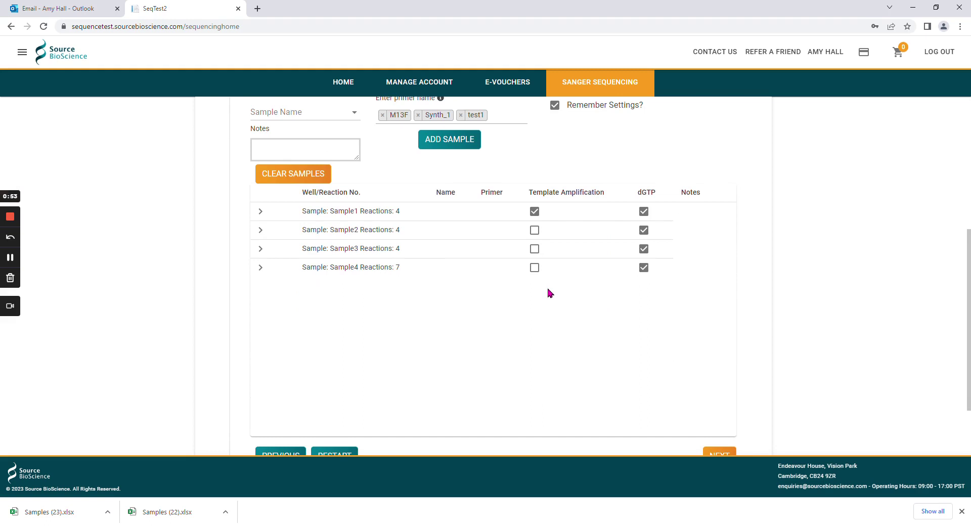
left_click(260, 211)
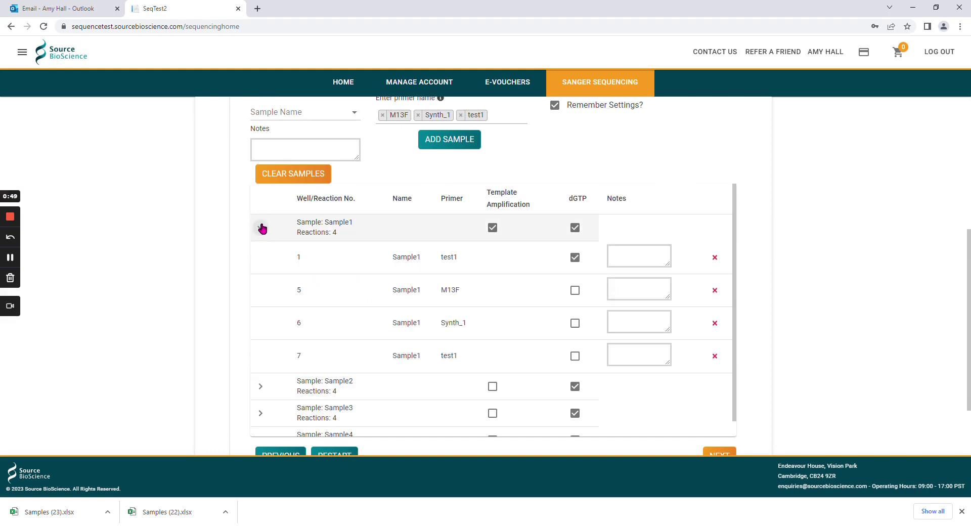
left_click(261, 229)
scroll(745, 335, "down", 2)
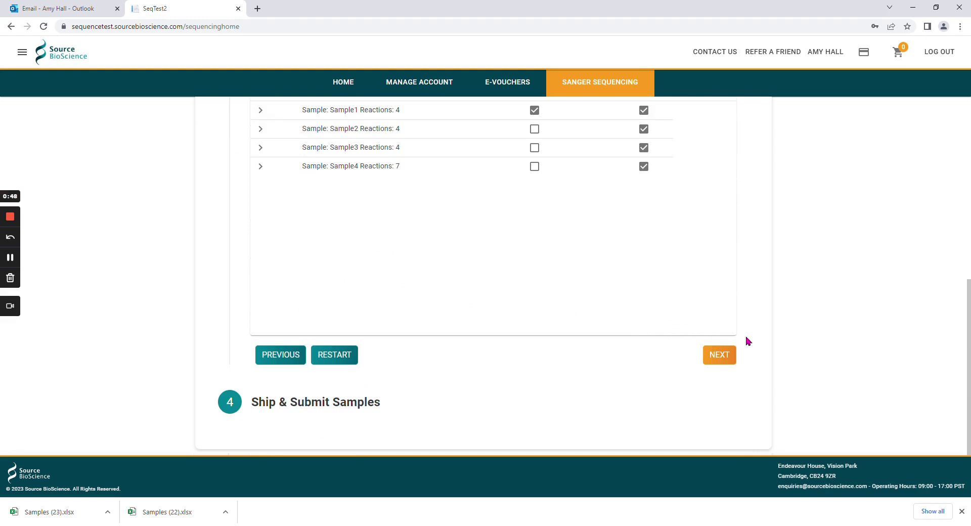
left_click(718, 353)
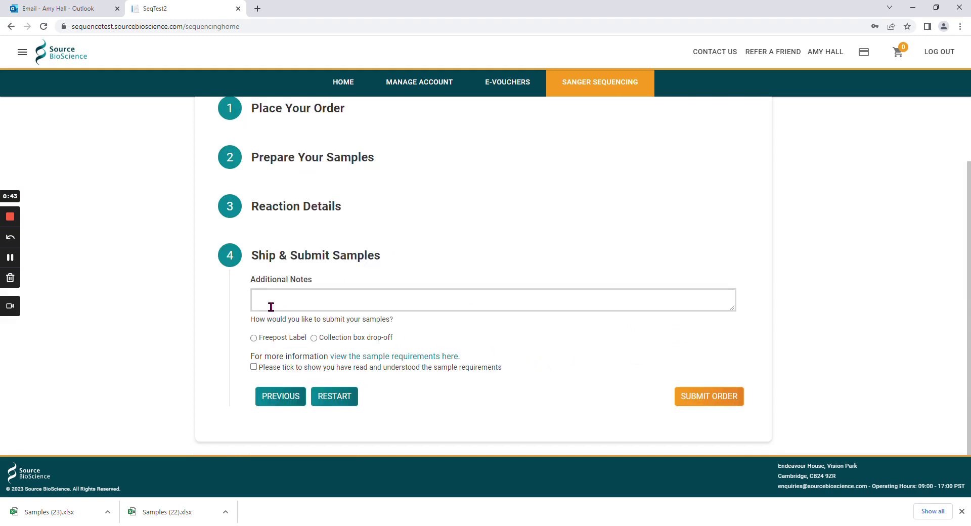
- Submit the order with Collection box drop-off as the sending method and the sample requirements acknowledged
left_click(254, 338)
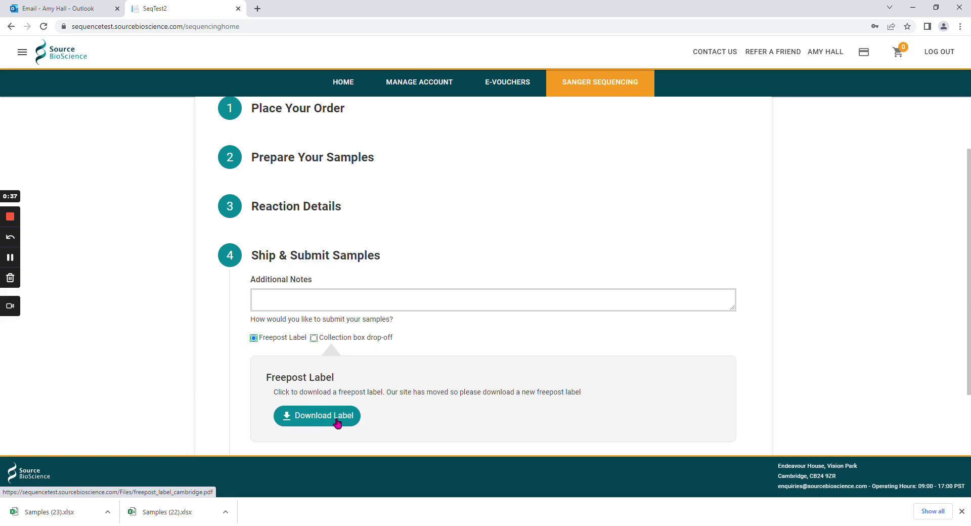
left_click(314, 338)
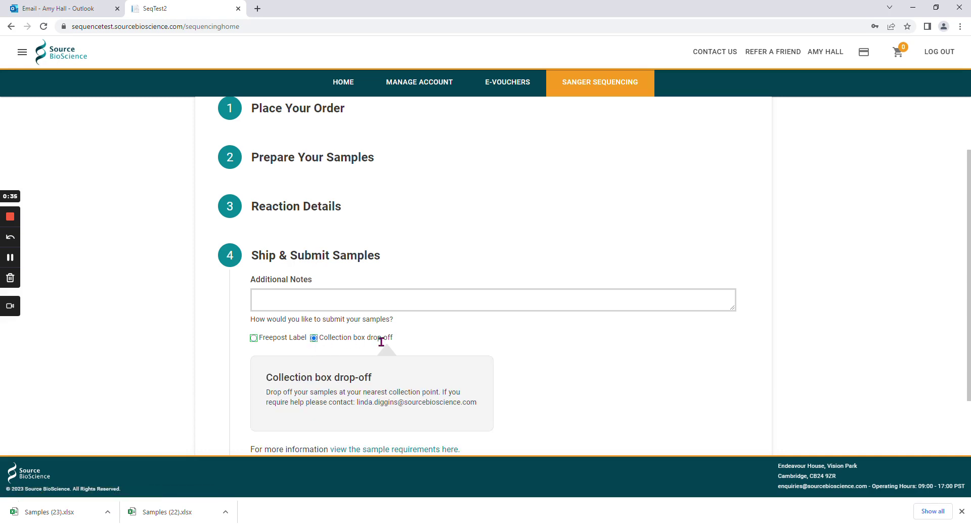
scroll(380, 342, "down", 2)
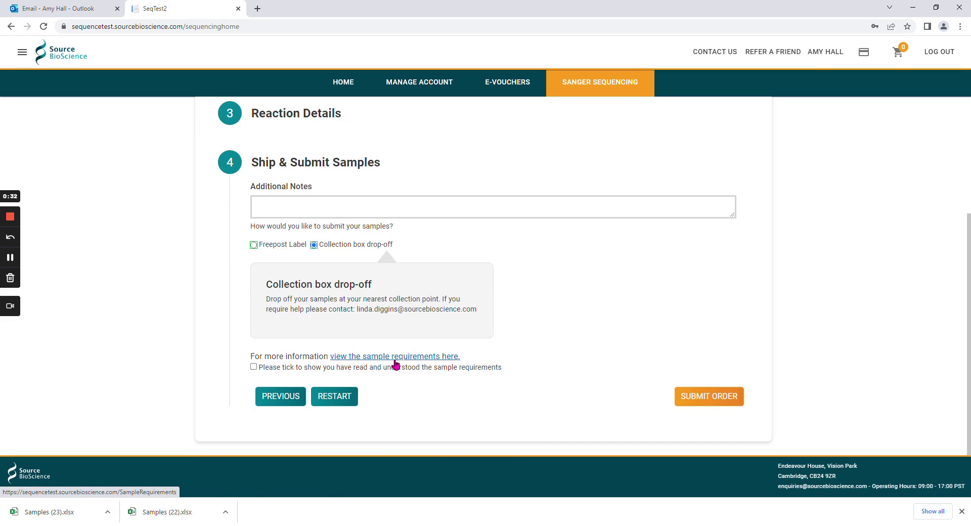
left_click(254, 367)
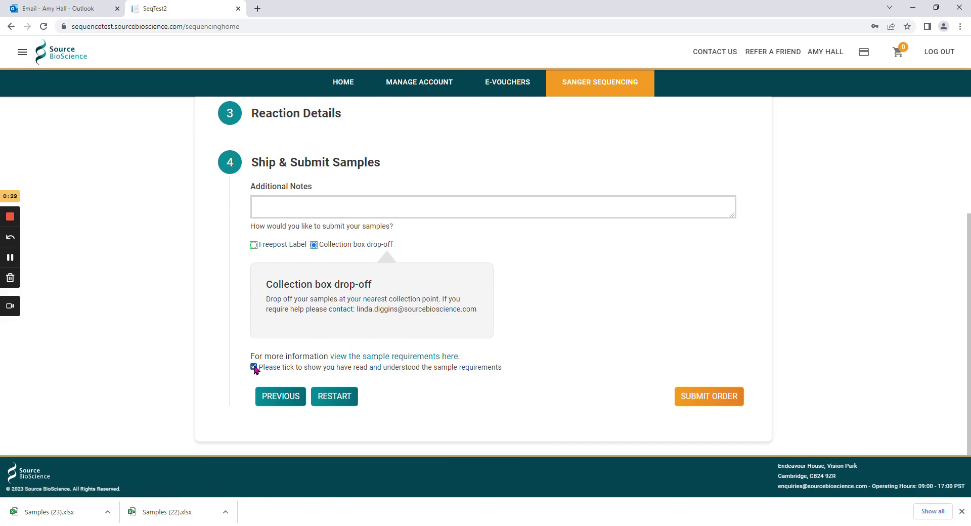
left_click(710, 399)
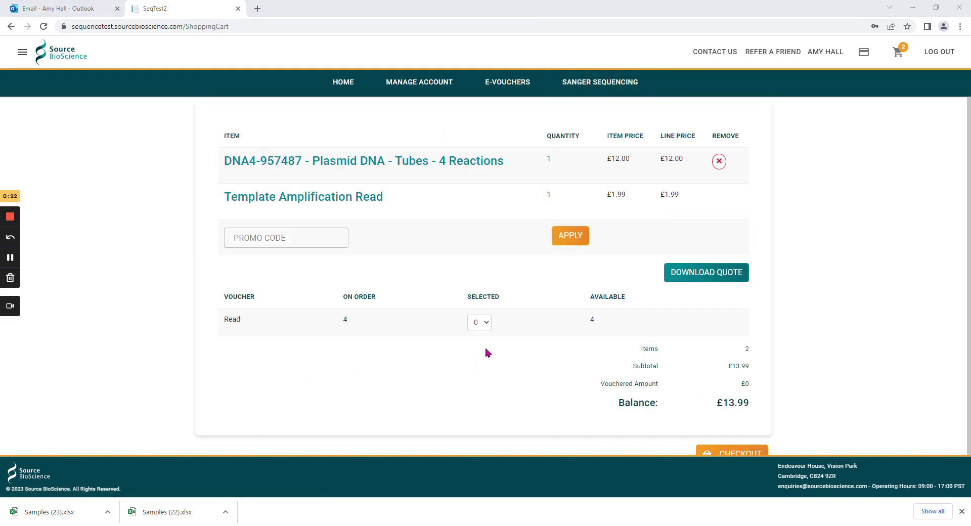
- Apply 4 Read vouchers to the order in the shopping cart and proceed to checkout
left_click(484, 324)
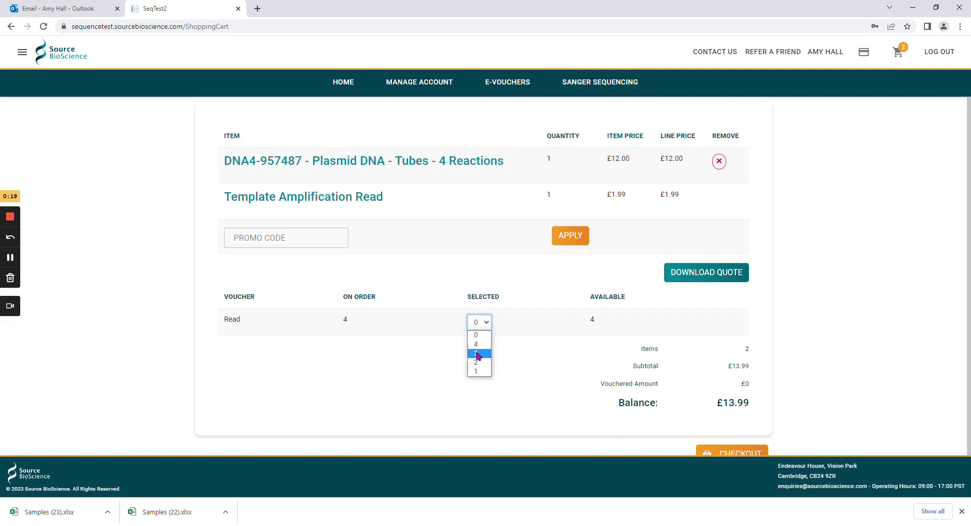
left_click(480, 344)
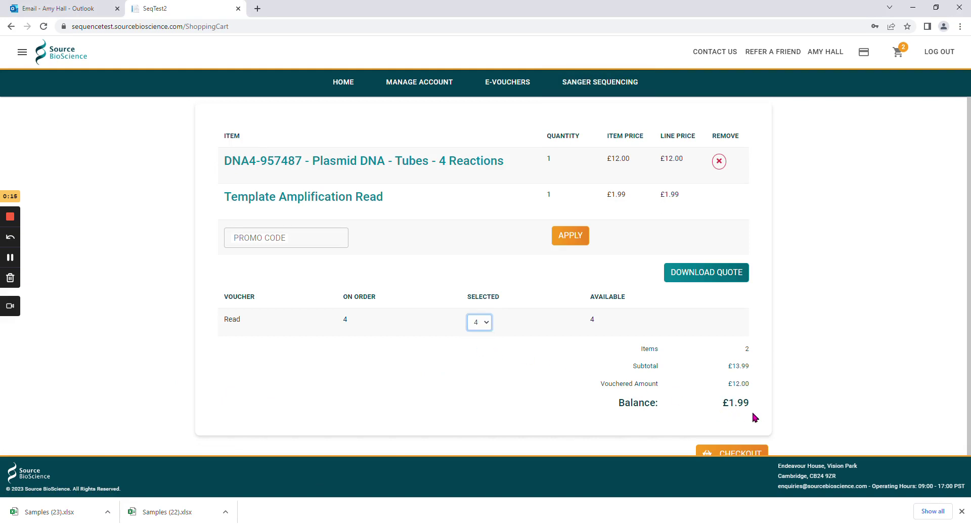
scroll(759, 404, "down", 1)
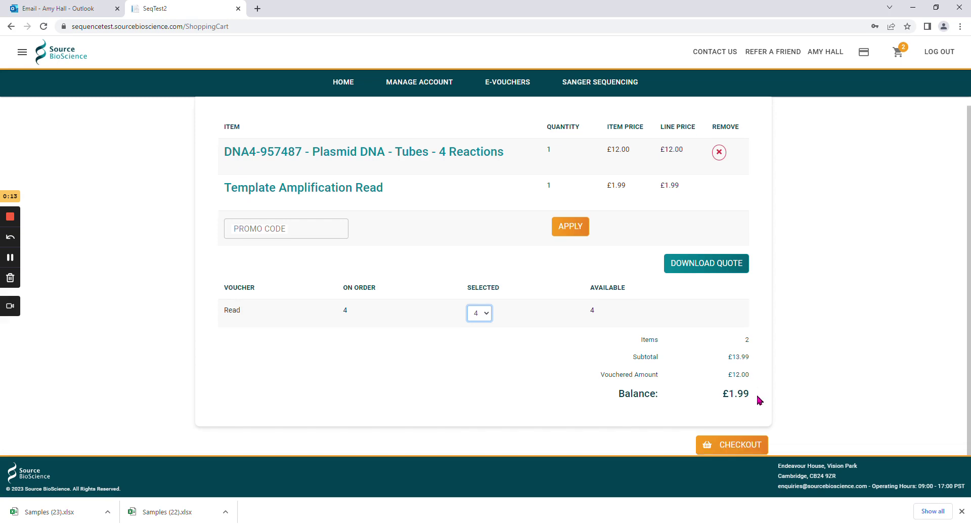
left_click(737, 445)
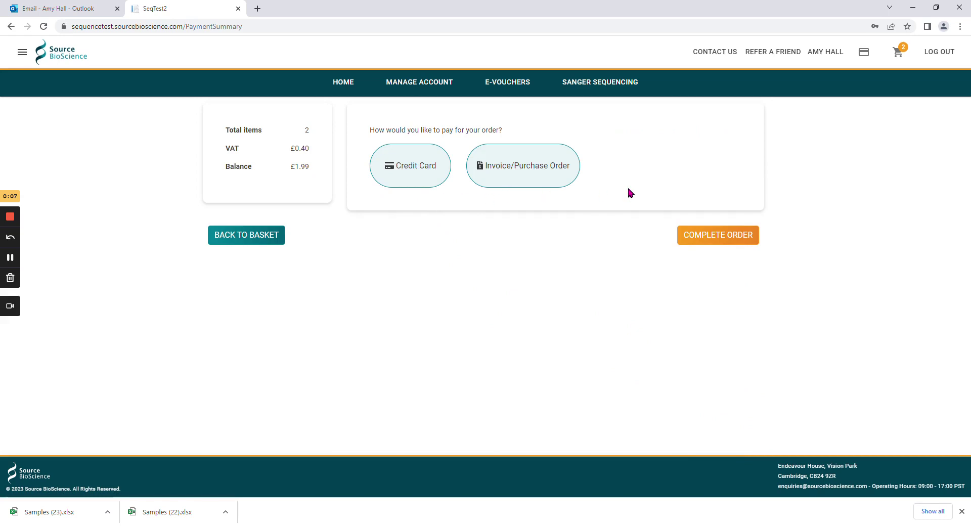
- Choose Invoice/Purchase Order as the payment method, enter the purchase order number and complete the order
left_click(554, 178)
left_click(581, 221)
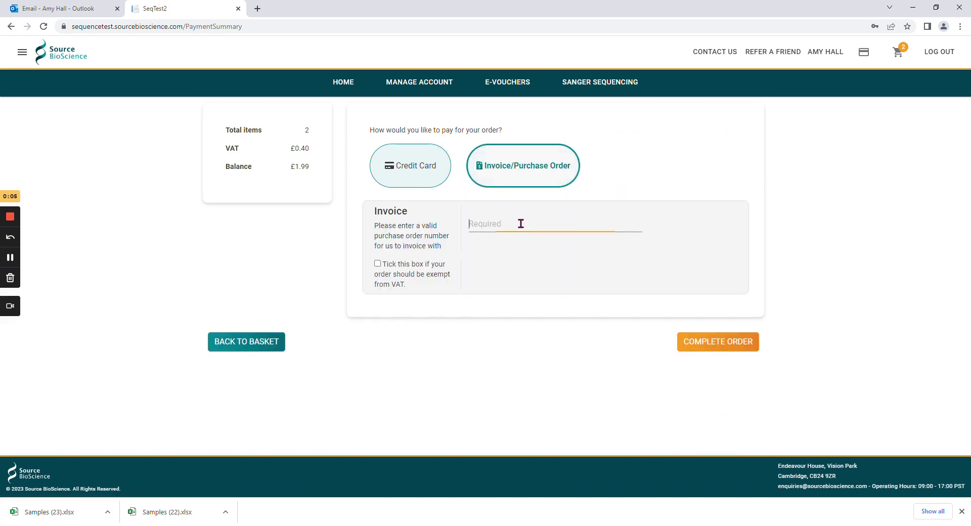
type("test")
left_click(713, 340)
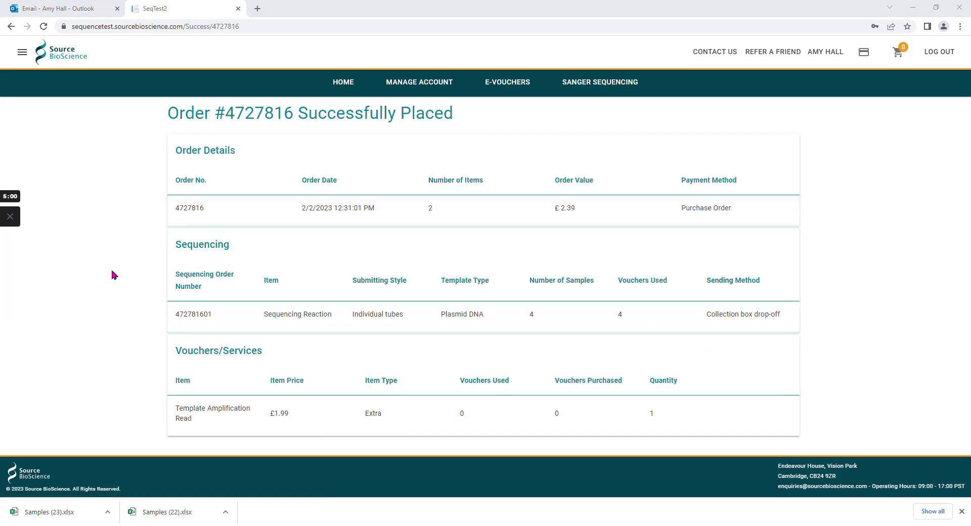